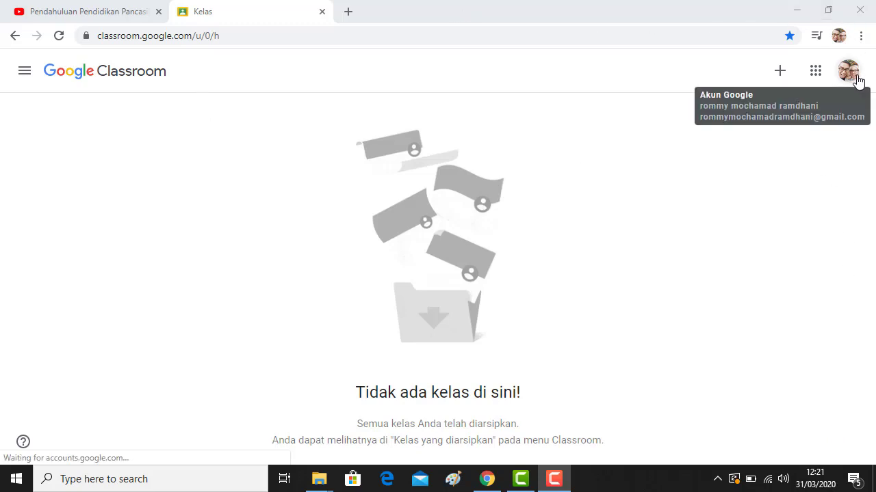
- Start creating a new class and accept the notice about not using Classroom at a school with students
left_click(779, 72)
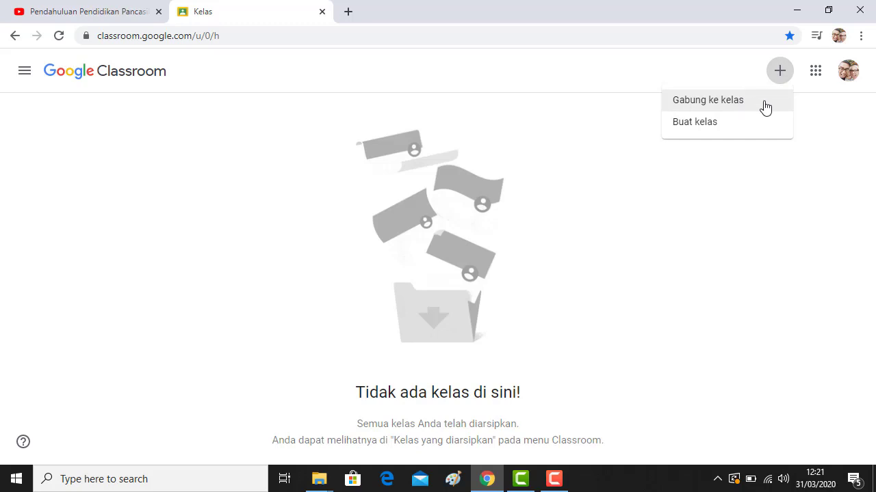
left_click(705, 130)
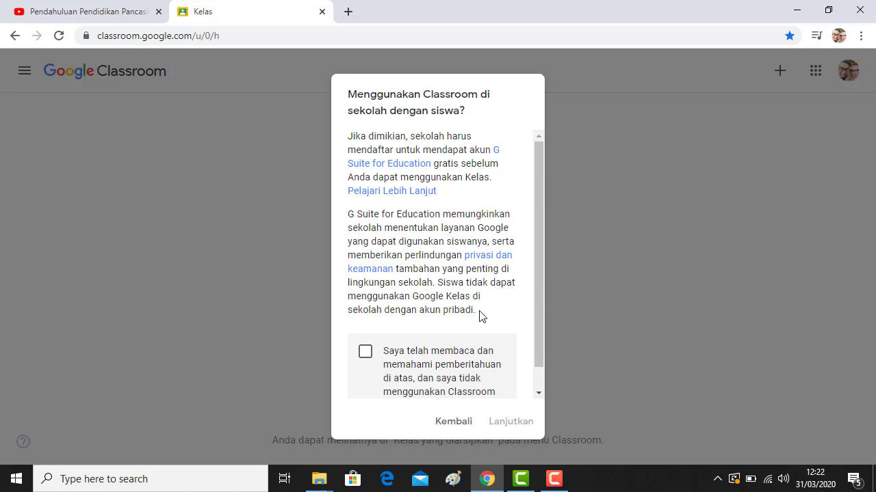
scroll(484, 323, "down", 1)
left_click(363, 333)
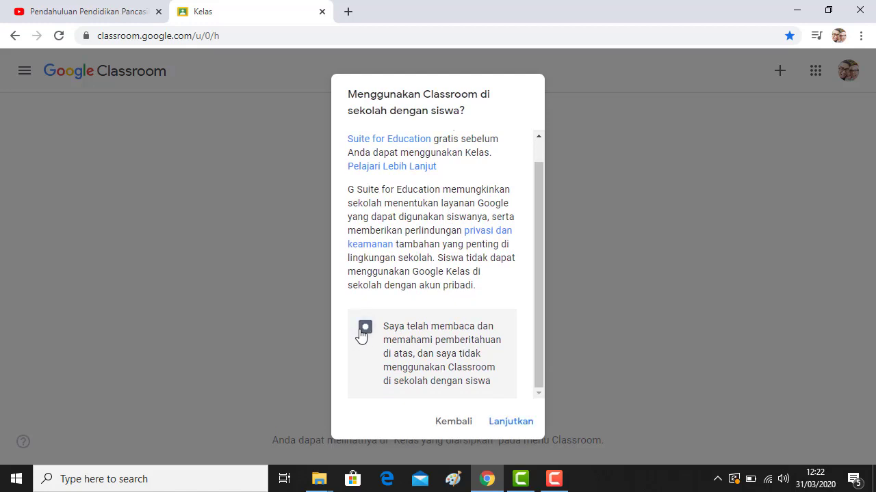
left_click(504, 428)
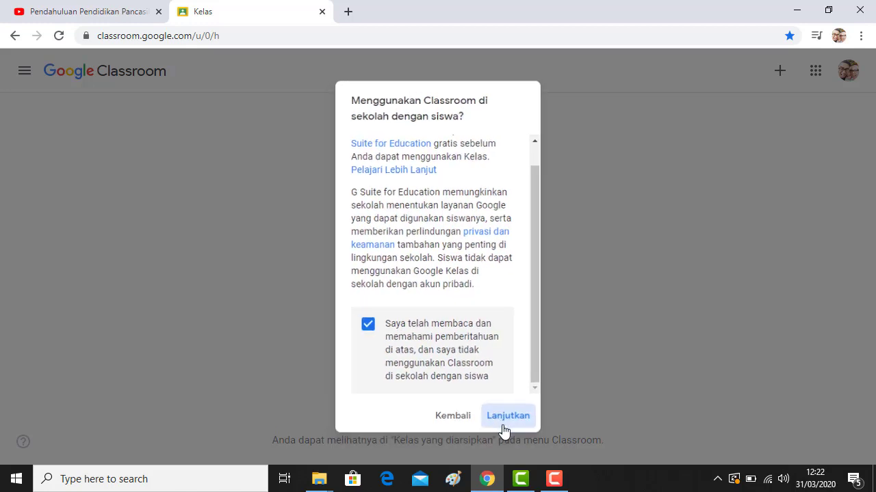
- Enter "Pendidikan Pancasila" as the name of the new class
left_click(359, 177)
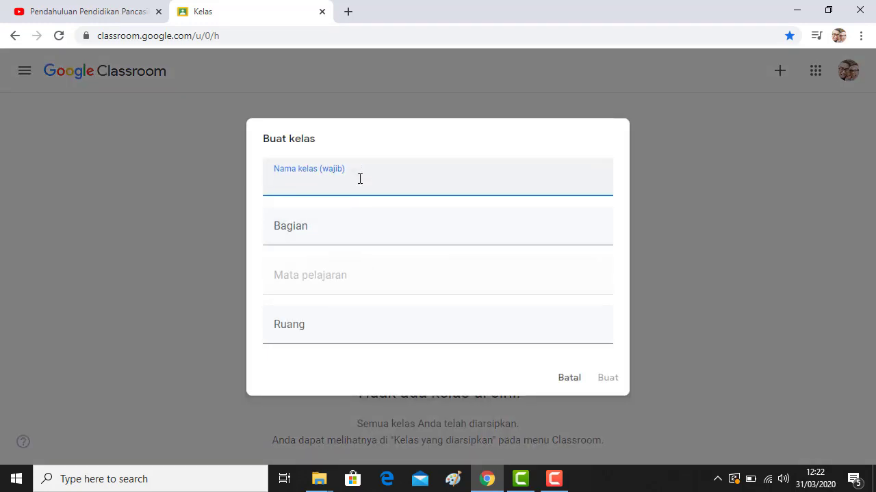
type("Pendidik")
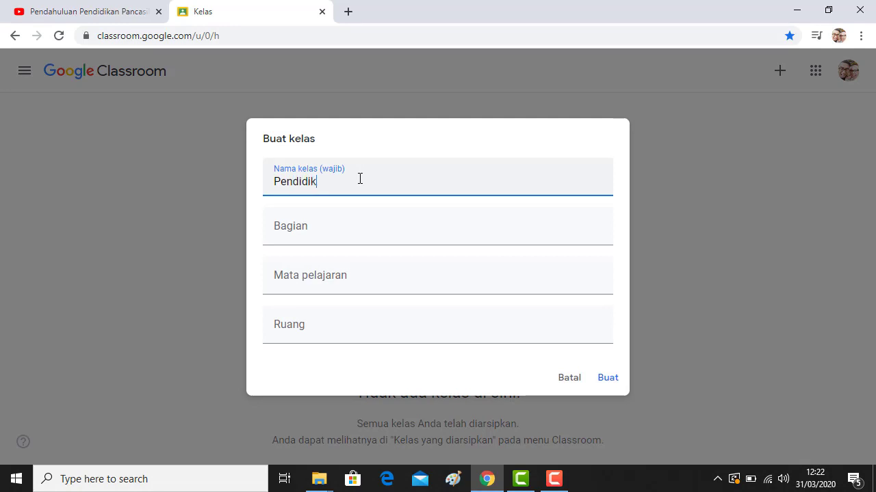
type("an Pancas")
type("ial")
key("BackSpace")
key("BackSpace")
type("la")
- Set the class section to "Semester Genap 2019 2020", leave subject and room empty, and create the class
left_click(387, 218)
type("Sem")
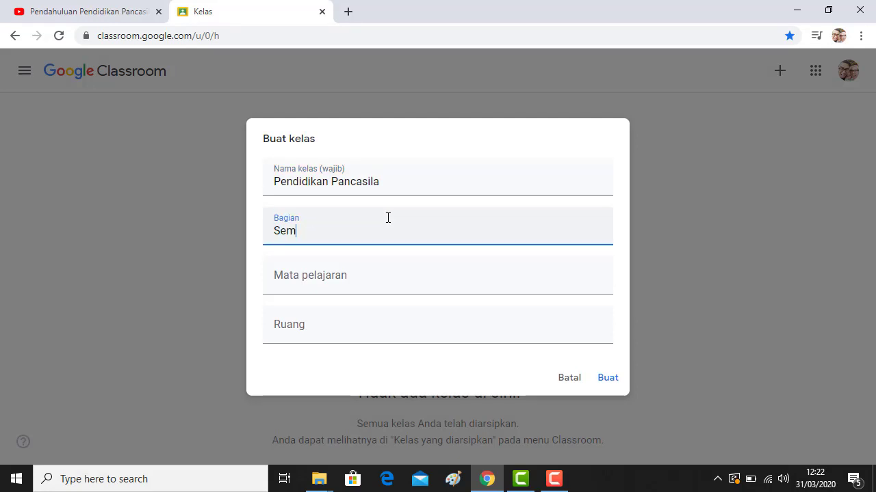
type("ester Genap")
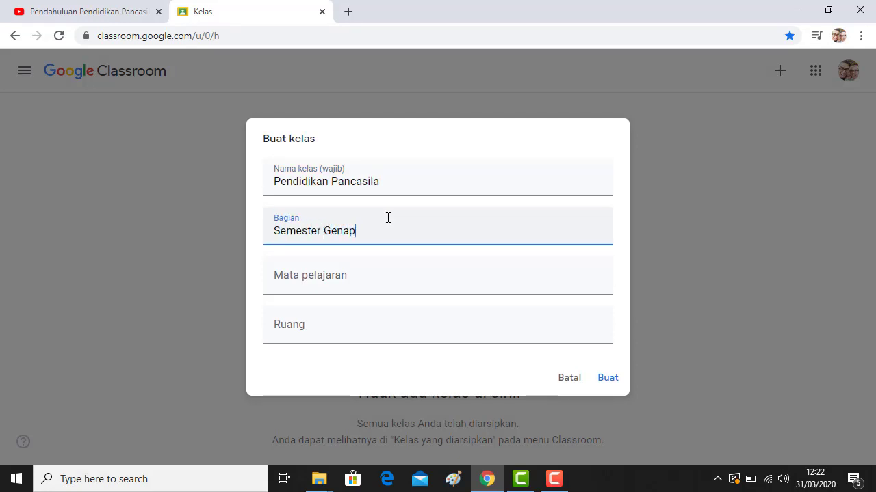
type(" 2-")
type("019 w")
key("BackSpace")
type("2020")
left_click(395, 281)
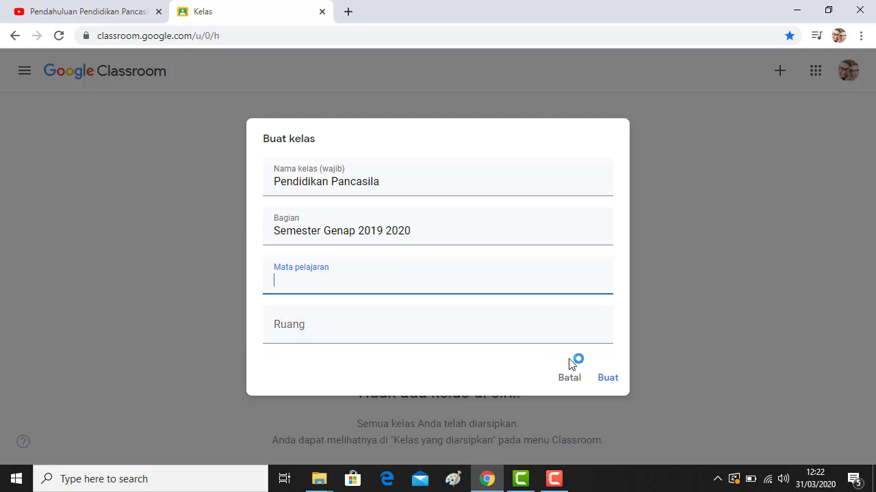
left_click(606, 378)
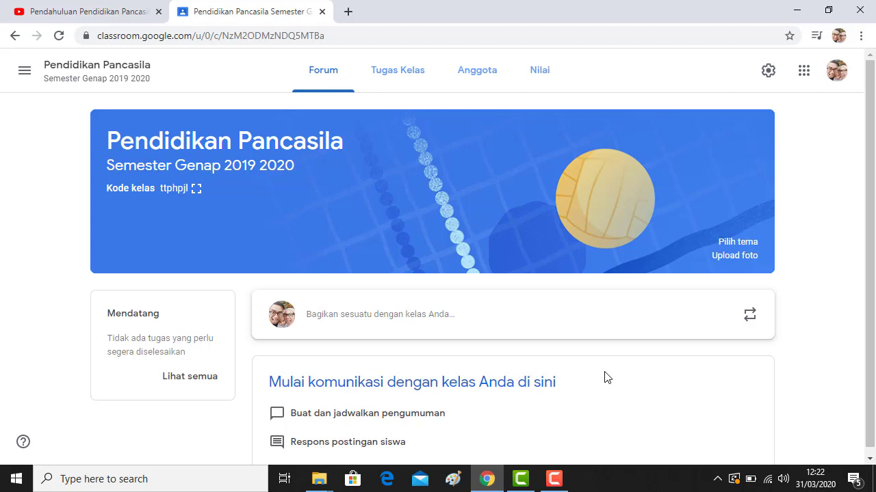
- Display the class code enlarged and in full view, and return to the class stream
left_click(196, 190)
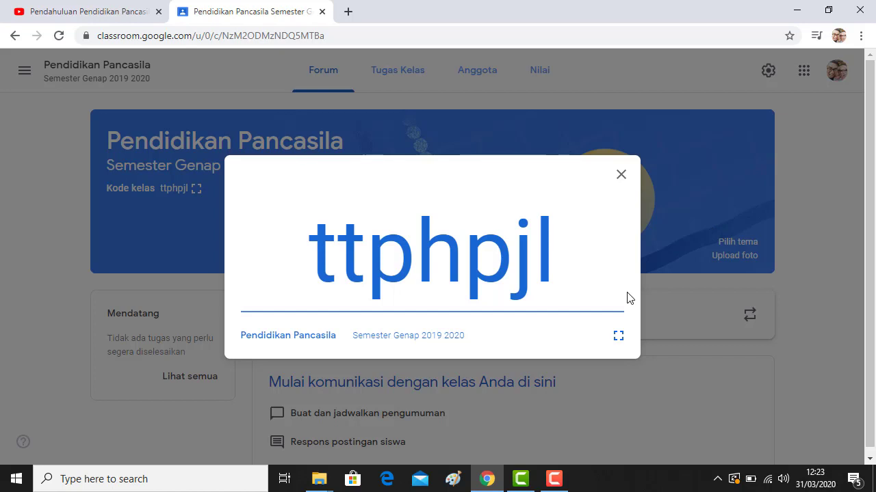
left_click(618, 336)
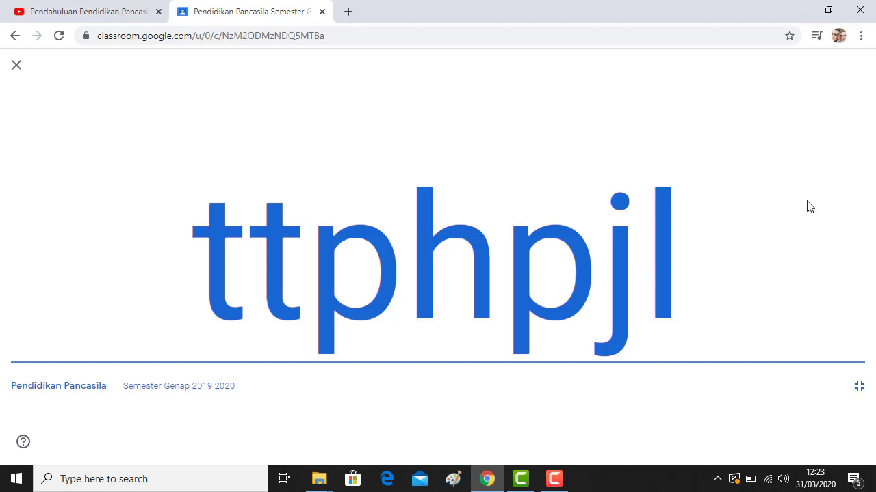
left_click(856, 391)
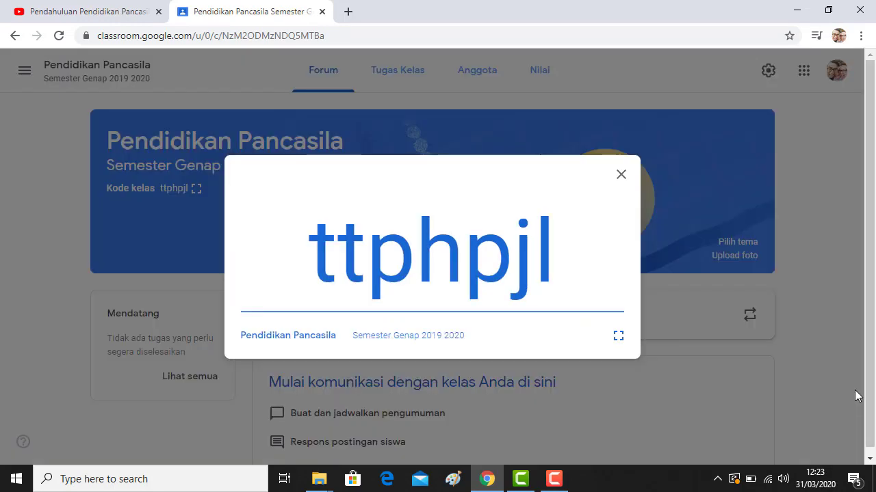
left_click(621, 176)
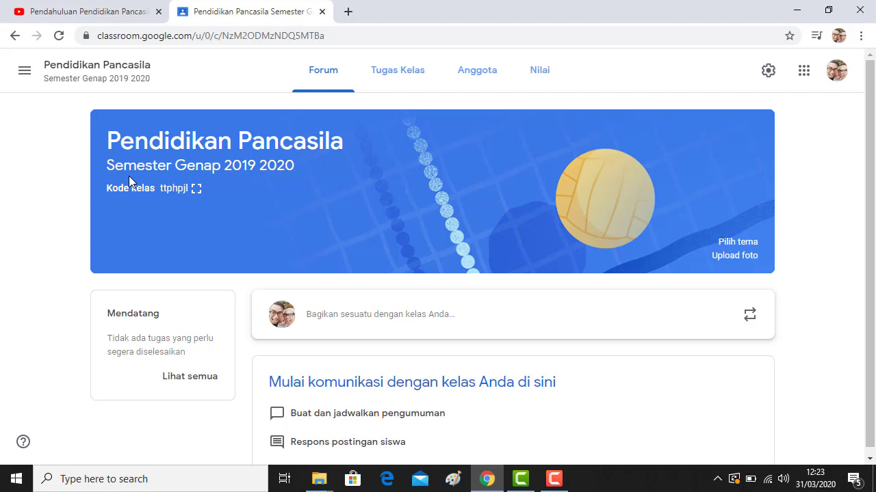
- Add a topic named "Modul" to the classwork page
left_click(372, 77)
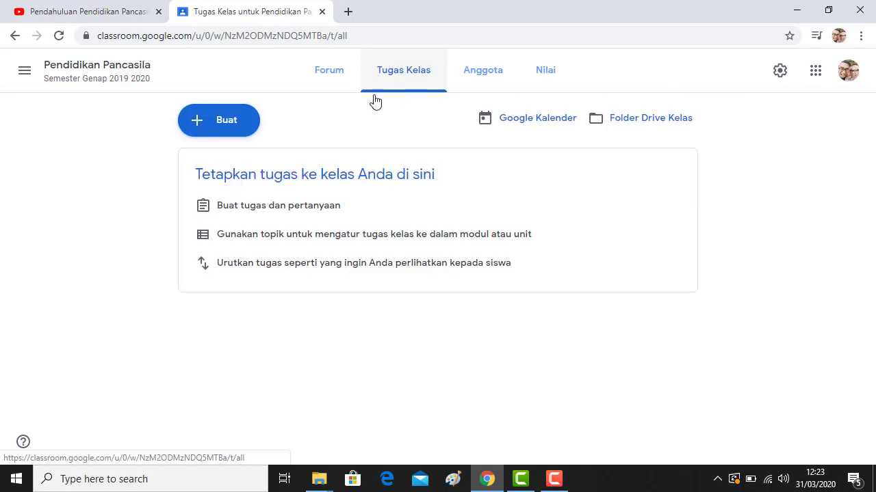
left_click(243, 139)
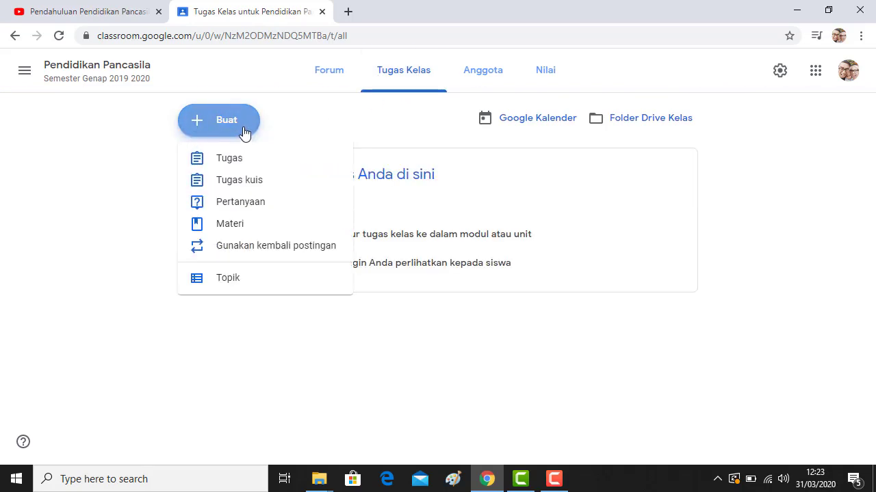
left_click(274, 281)
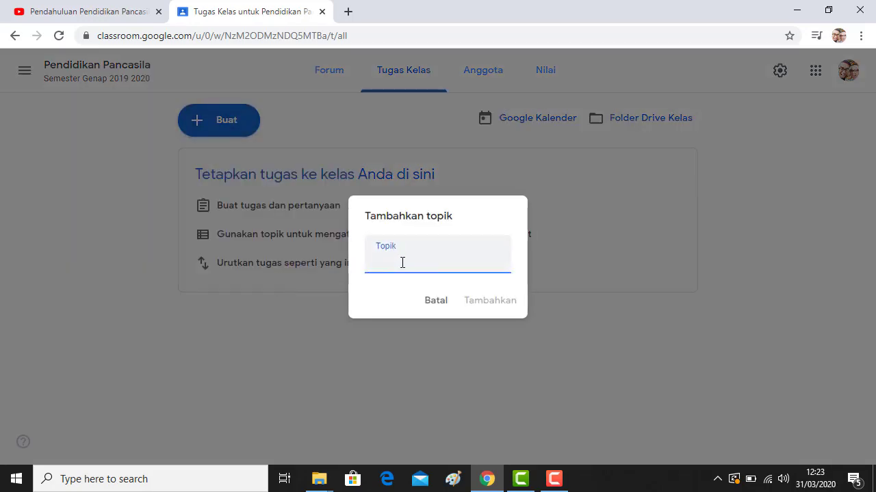
type("Modul")
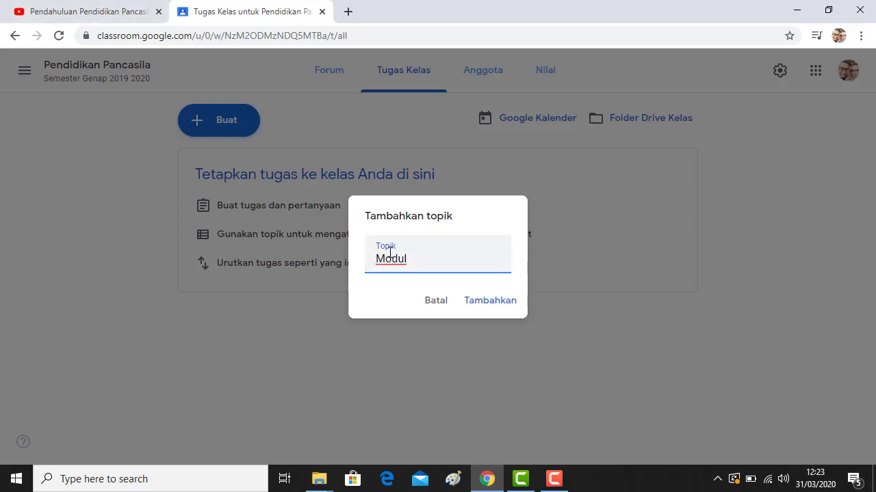
left_click(481, 304)
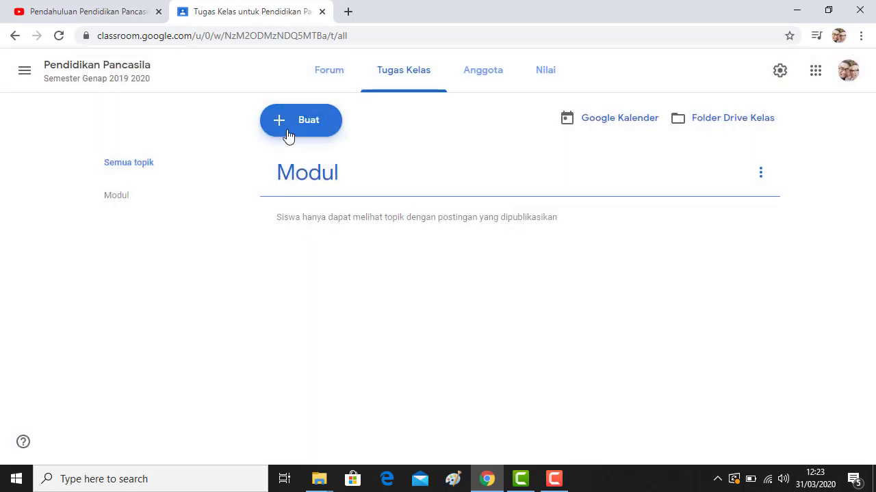
- Add a second classwork topic named "Slide Presentasi"
left_click(287, 135)
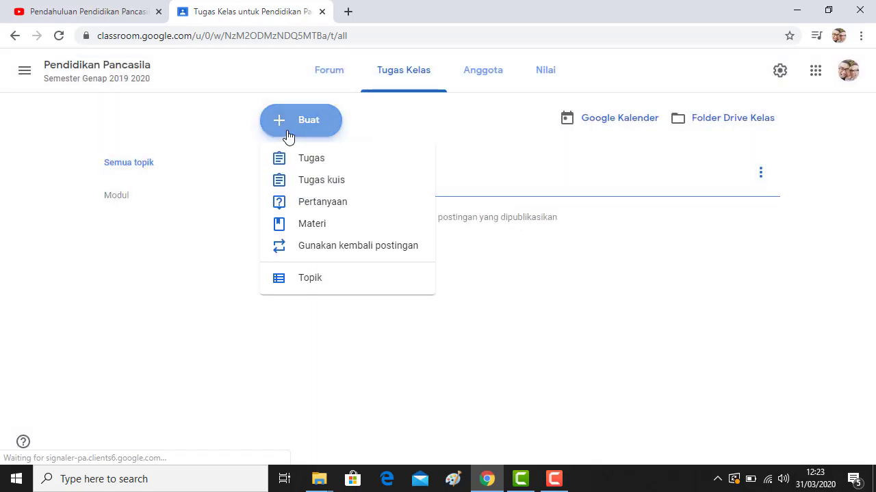
left_click(357, 282)
type("SLi")
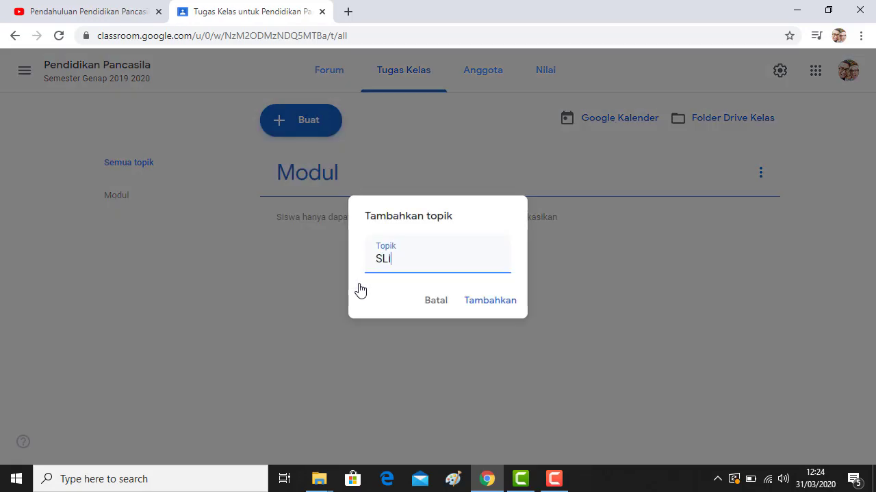
type("d")
key("BackSpace")
key("BackSpace")
key("BackSpace")
type("lide Presentasi")
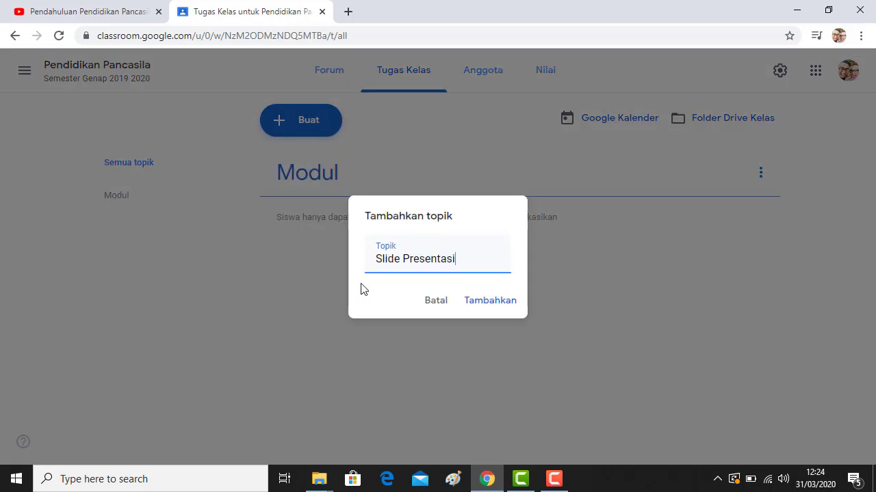
left_click(475, 306)
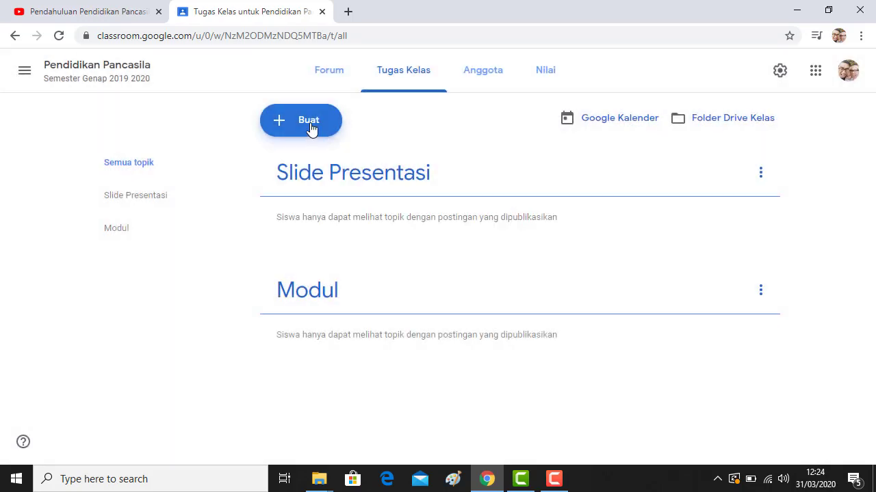
- Add a third classwork topic named "Video Pembelajaran"
left_click(311, 128)
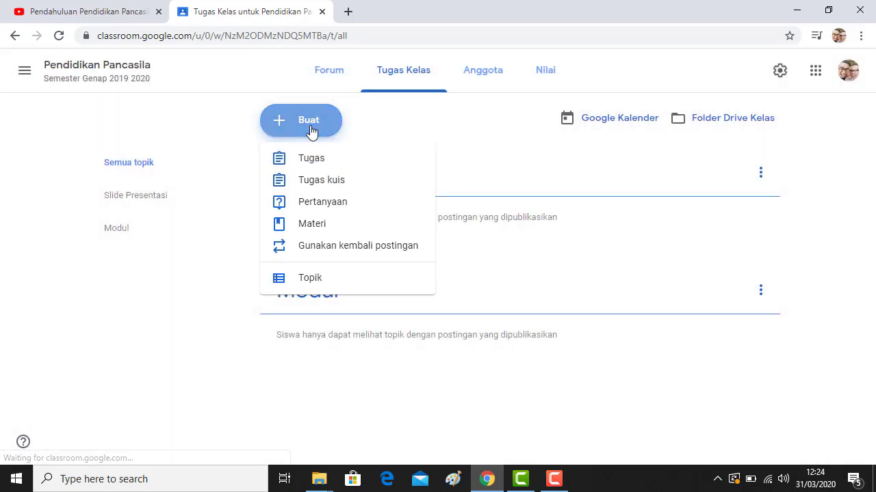
left_click(335, 291)
type("Video Pe")
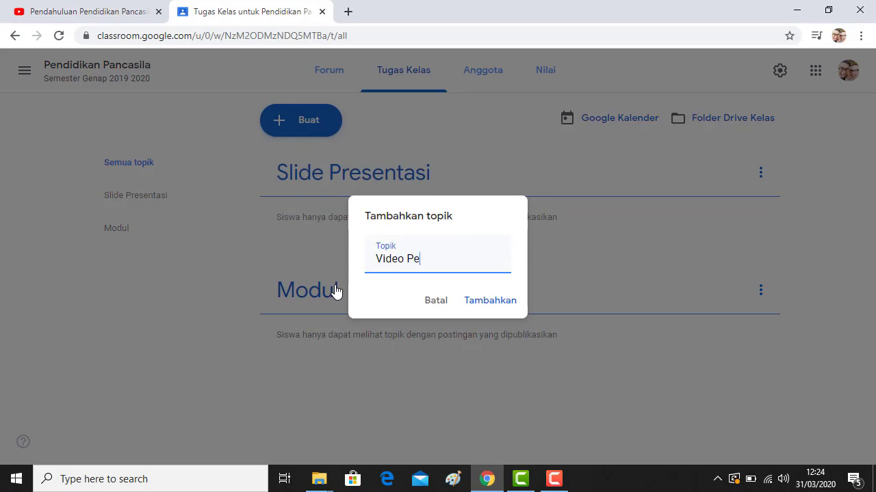
type("mbelajaran")
left_click(471, 303)
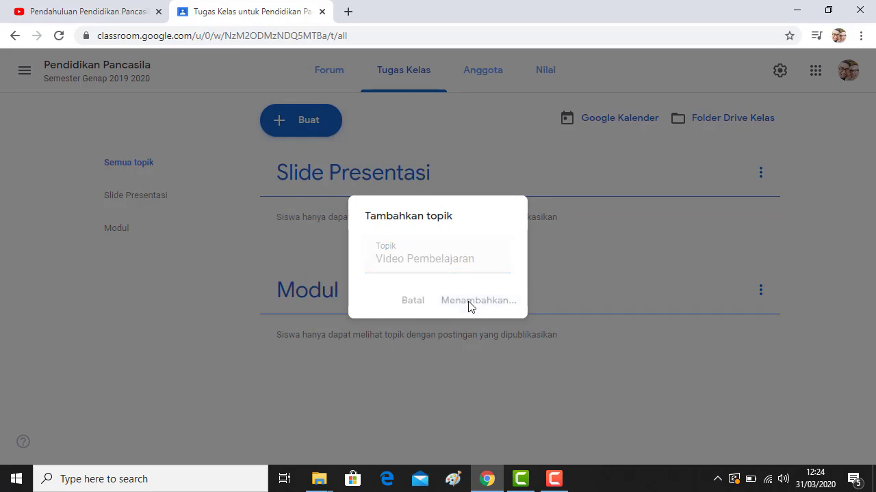
- Reorder the classwork topics so that Modul comes first, Slide Presentasi second and Video Pembelajaran last
scroll(398, 306, "down", 1)
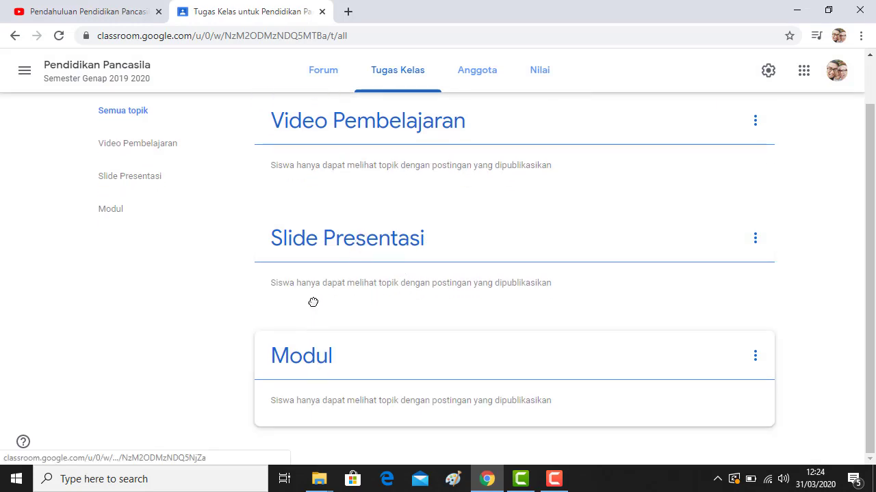
left_click_drag(313, 303, 346, 156)
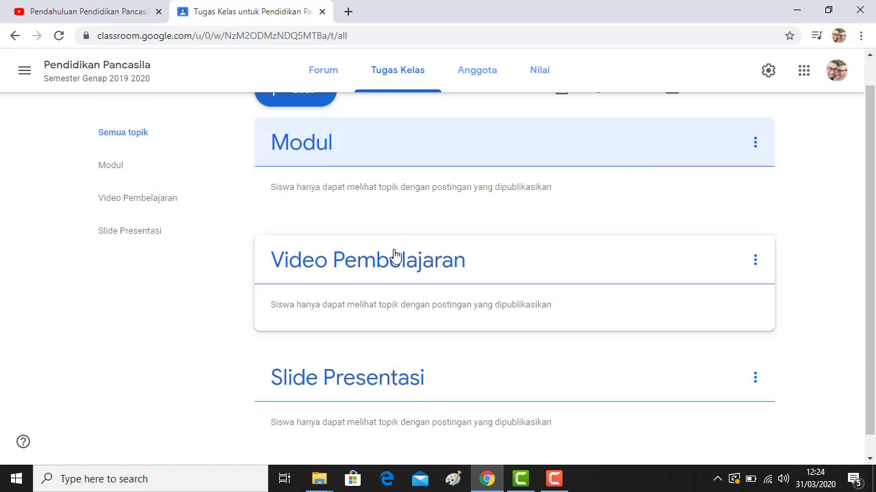
left_click_drag(391, 260, 347, 402)
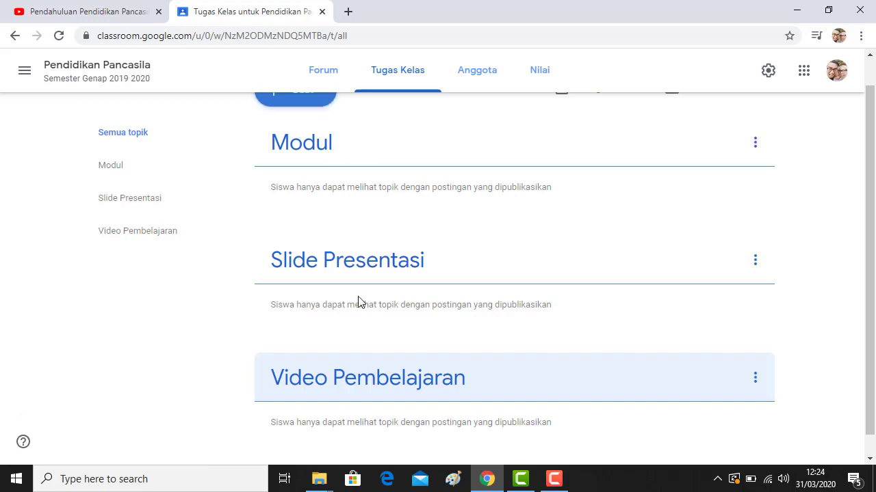
- Create a new classwork material (Materi) and title it "Modul 1 Pendahuluan"
scroll(358, 302, "up", 1)
left_click(303, 129)
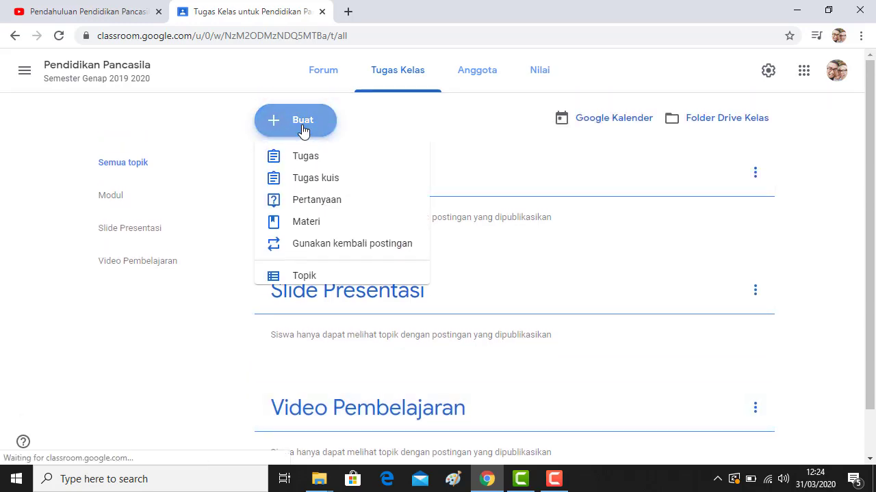
left_click(299, 231)
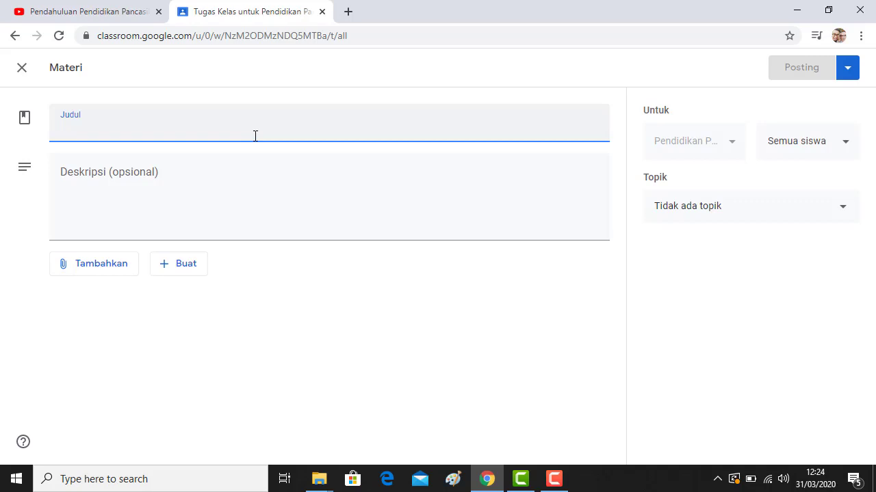
type("Modul 1")
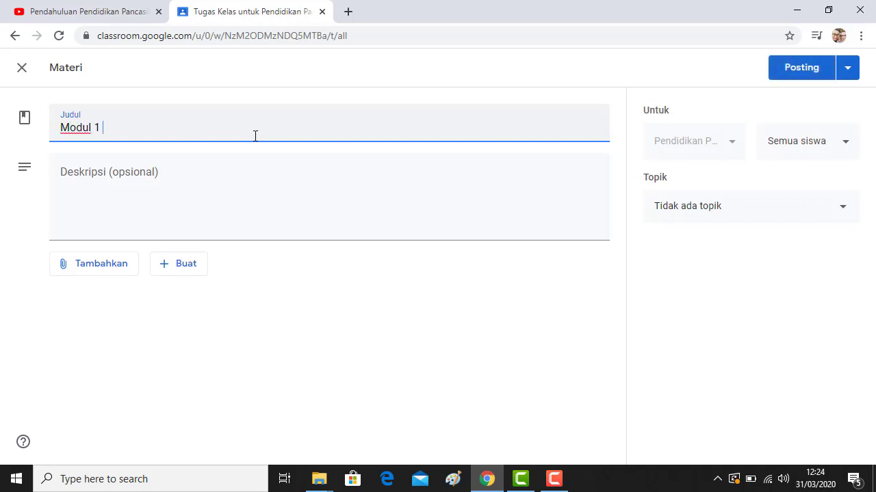
type(" Pendahuluan")
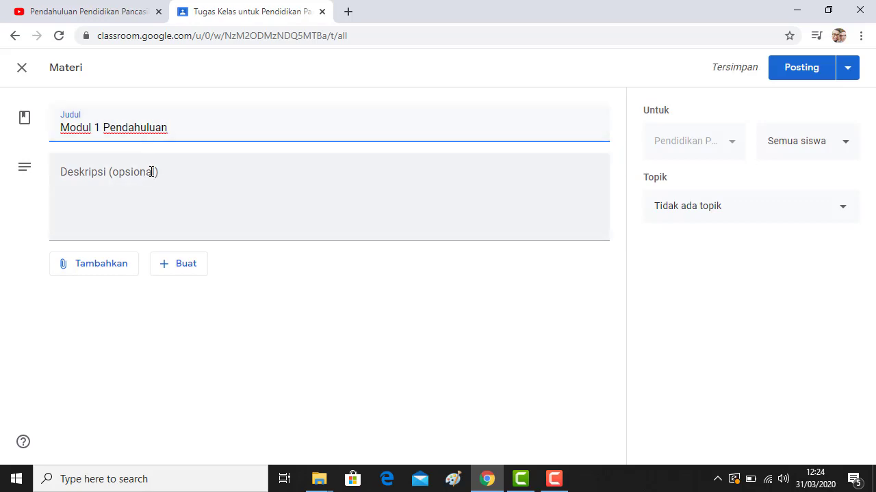
- Attach the file Modul Ke 1 Pendahuluan from the Kuliah Pancasila folder on the computer and post the material
left_click(133, 271)
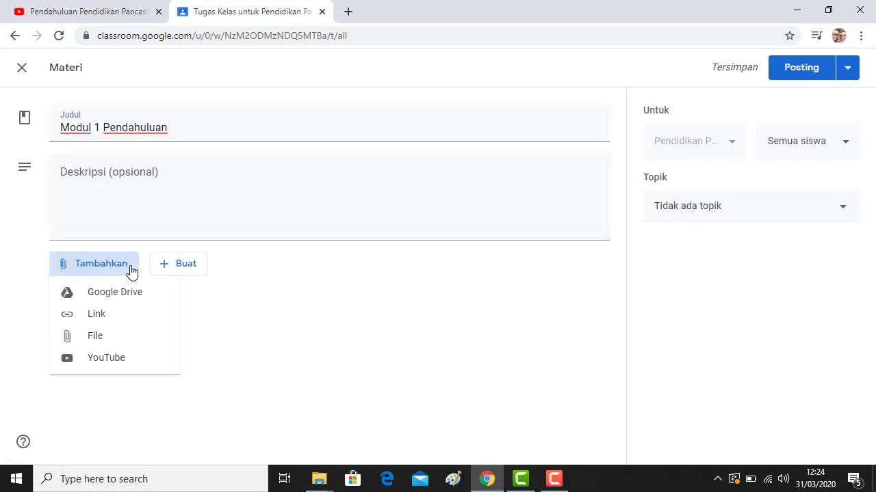
left_click(124, 339)
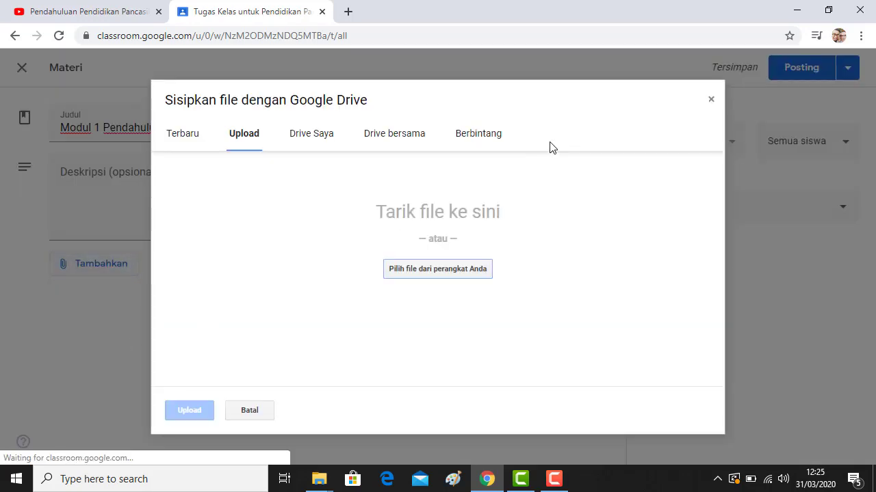
left_click(473, 270)
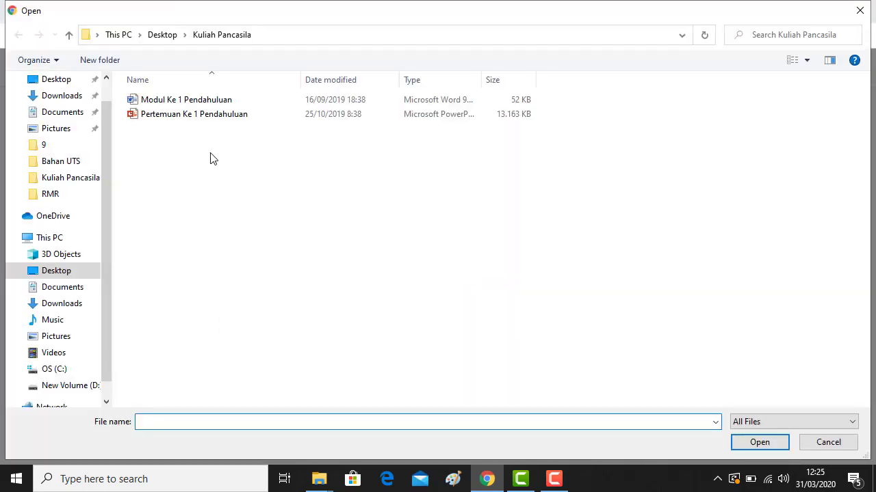
left_click(225, 101)
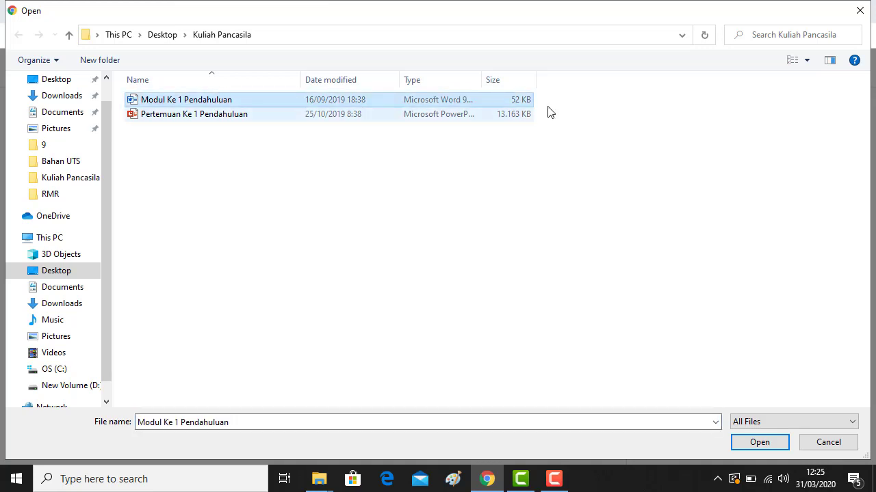
left_click(759, 443)
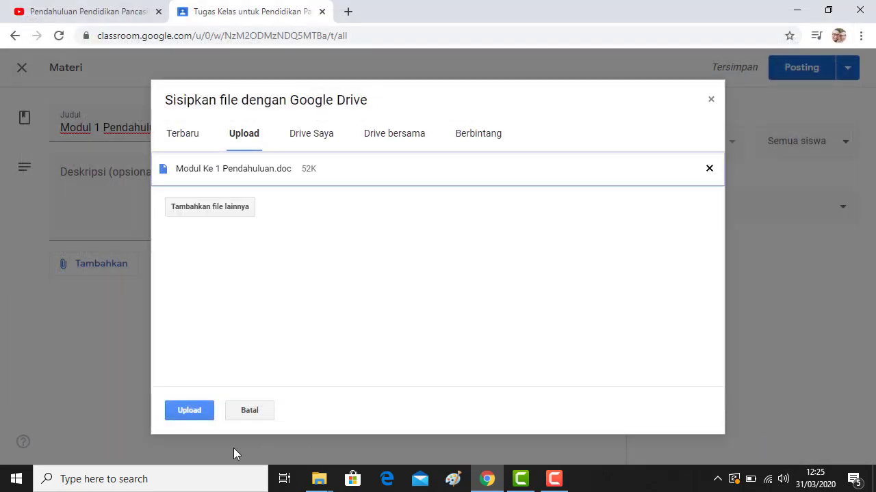
left_click(199, 415)
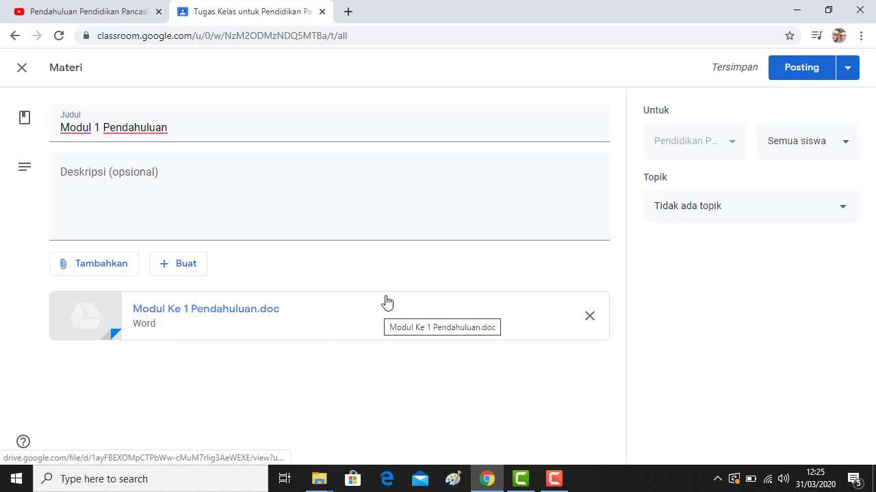
left_click(804, 69)
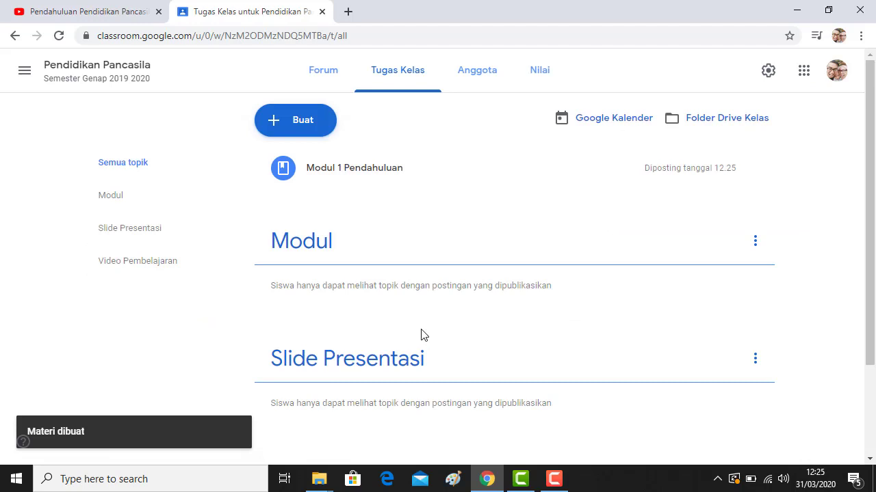
- Move the Modul 1 Pendahuluan material into the Modul topic
scroll(452, 327, "down", 1)
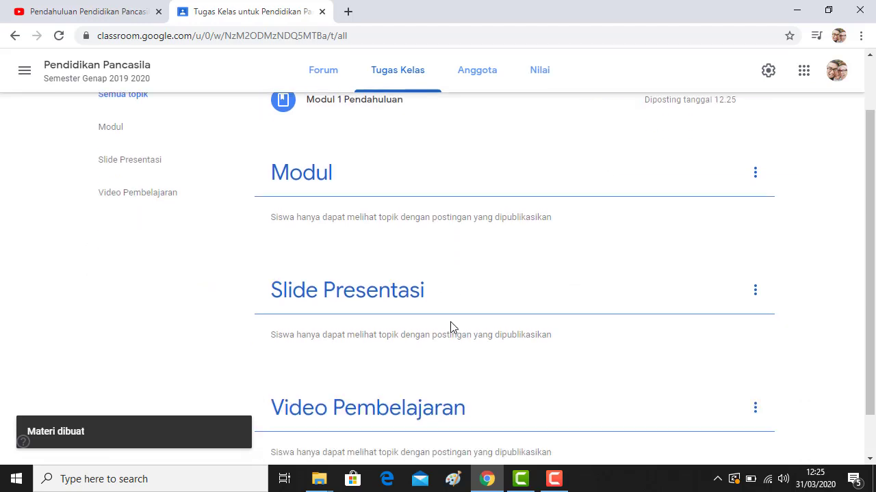
scroll(373, 204, "up", 1)
scroll(373, 204, "up", 1)
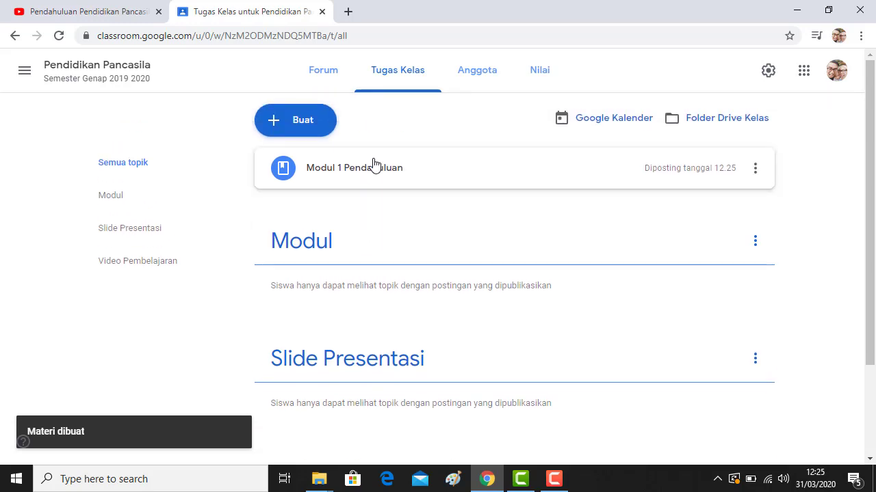
left_click_drag(374, 165, 381, 256)
scroll(375, 276, "down", 2)
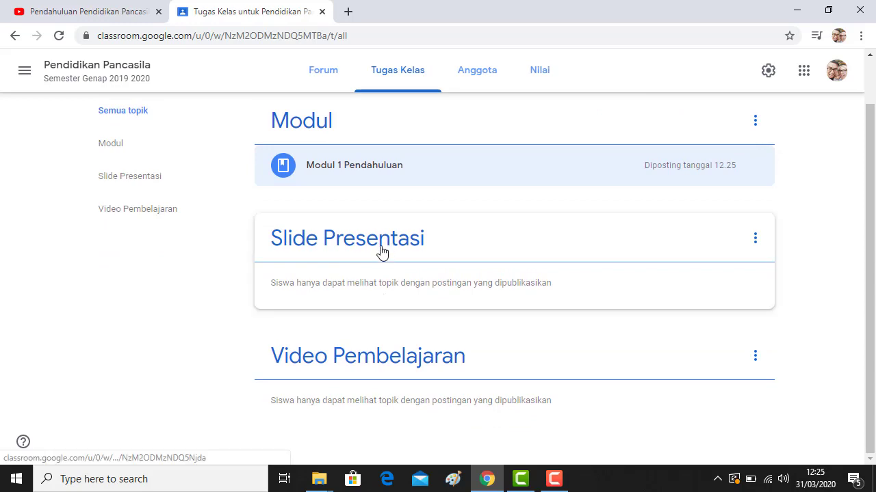
scroll(393, 329, "up", 1)
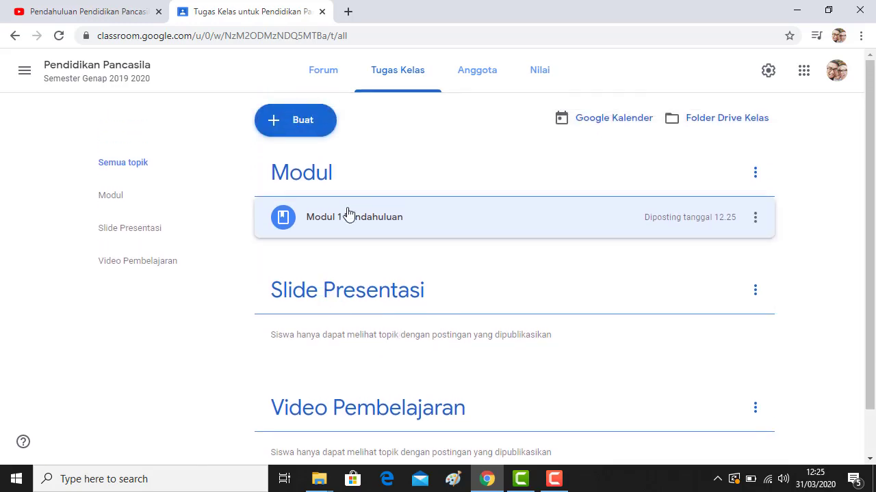
- Create another classwork material (Materi) and choose to attach a YouTube video by URL
left_click(311, 130)
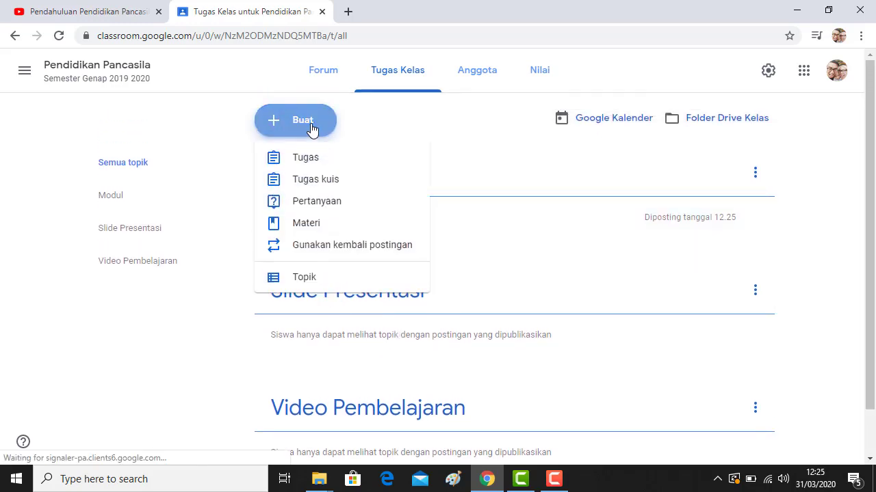
left_click(316, 225)
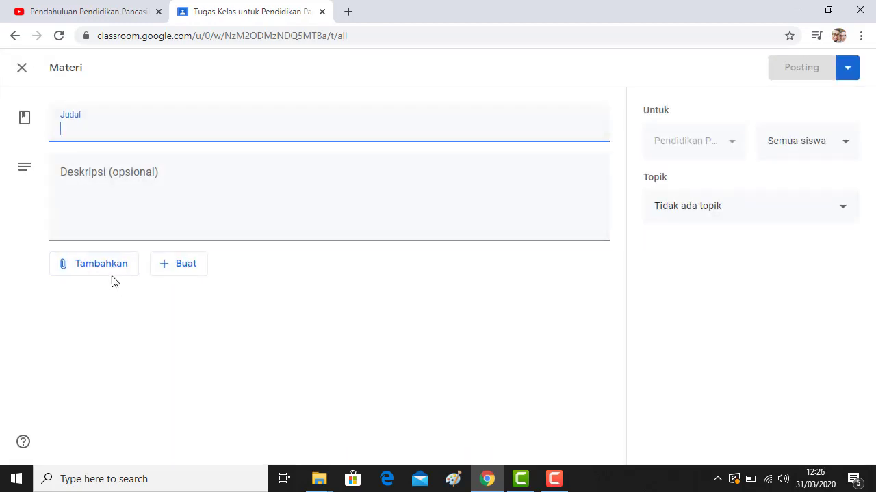
left_click(109, 273)
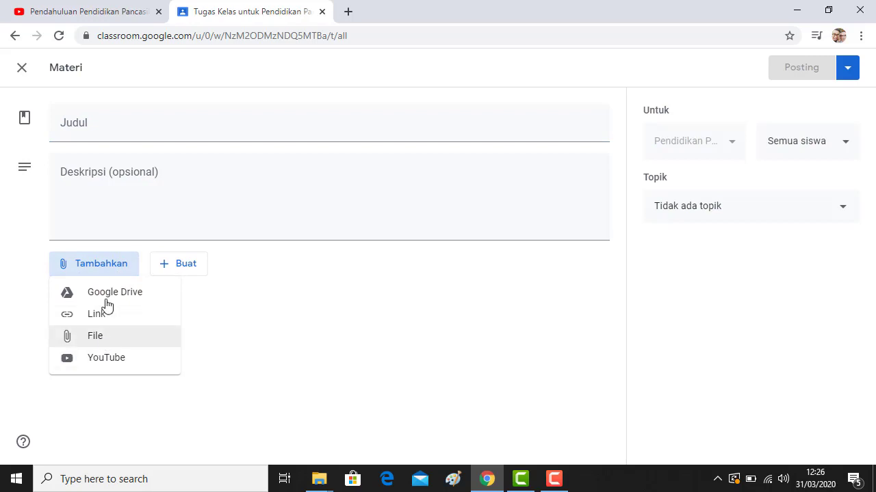
left_click(114, 365)
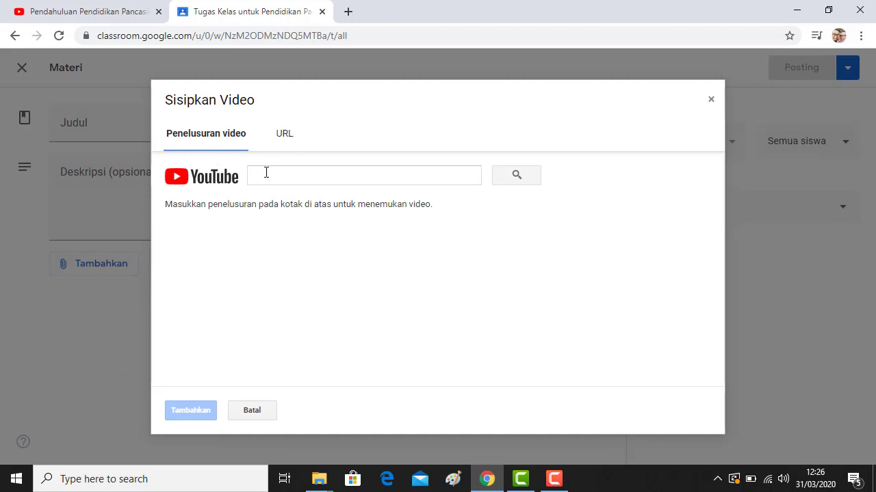
left_click(288, 134)
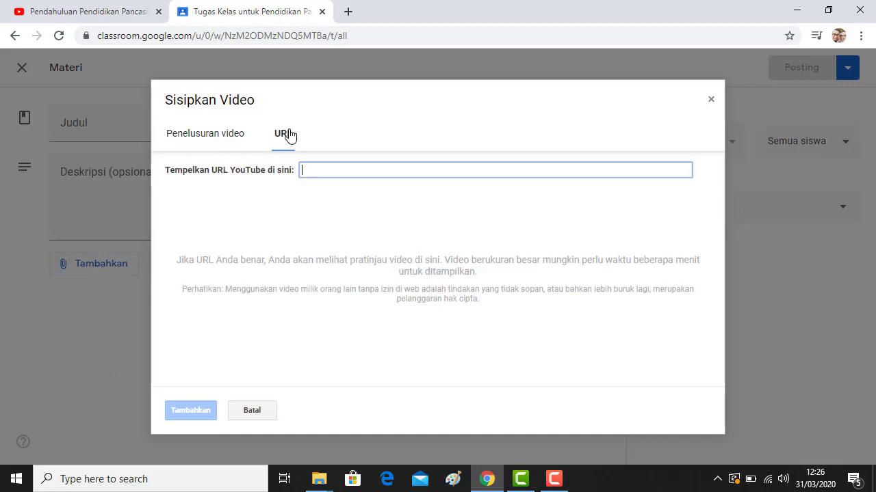
left_click(218, 137)
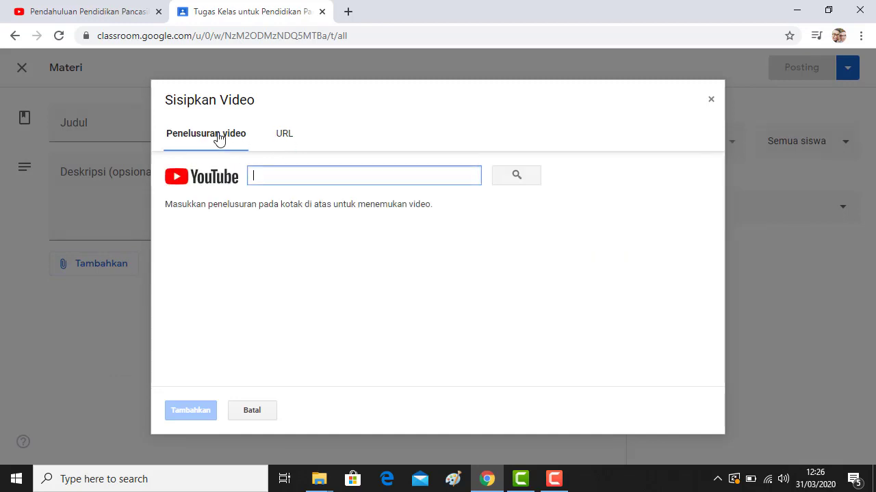
left_click(282, 136)
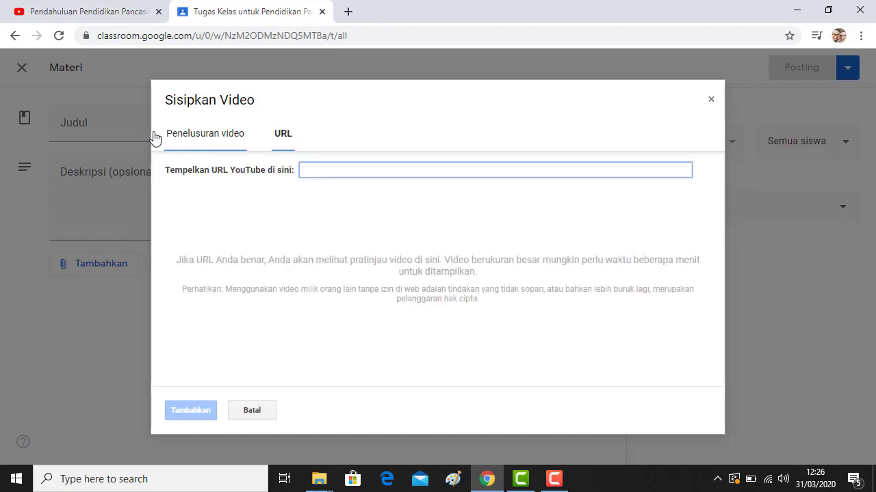
- Copy the share link of the YouTube video Pendahuluan Pendidikan Pancasila and attach it to the new Classroom material
left_click(108, 15)
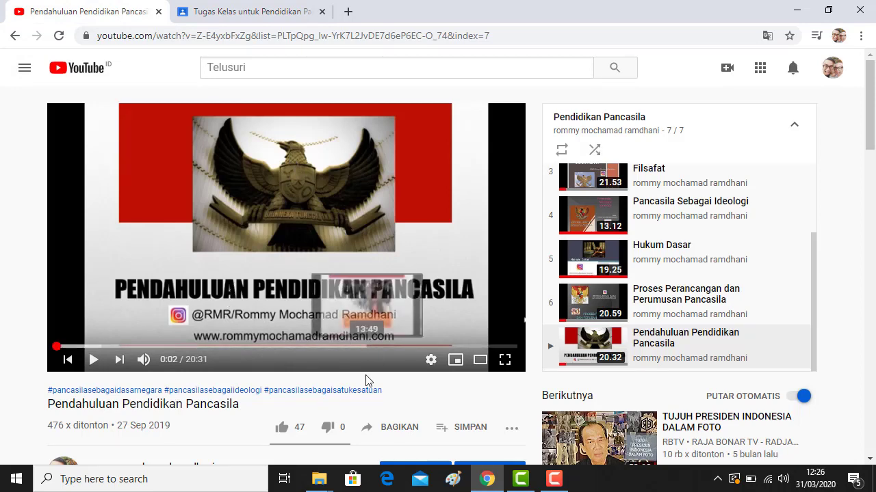
left_click(366, 429)
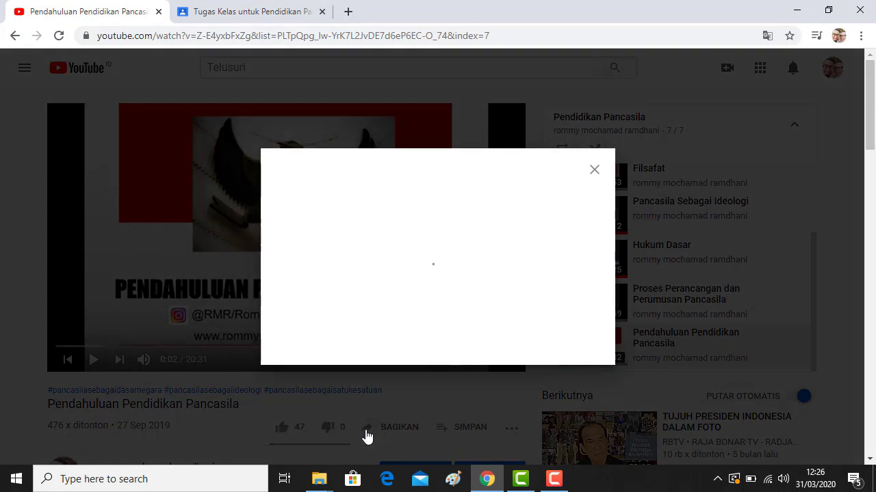
left_click(565, 283)
key("ctrl+c")
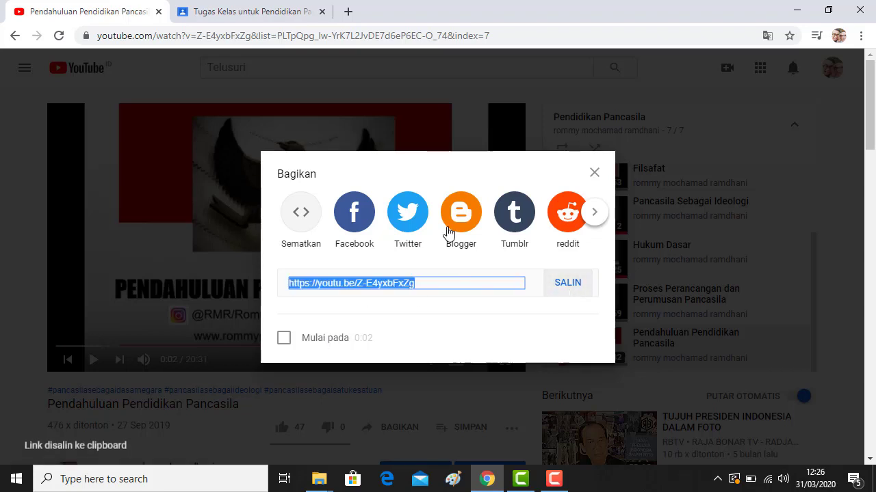
left_click(259, 15)
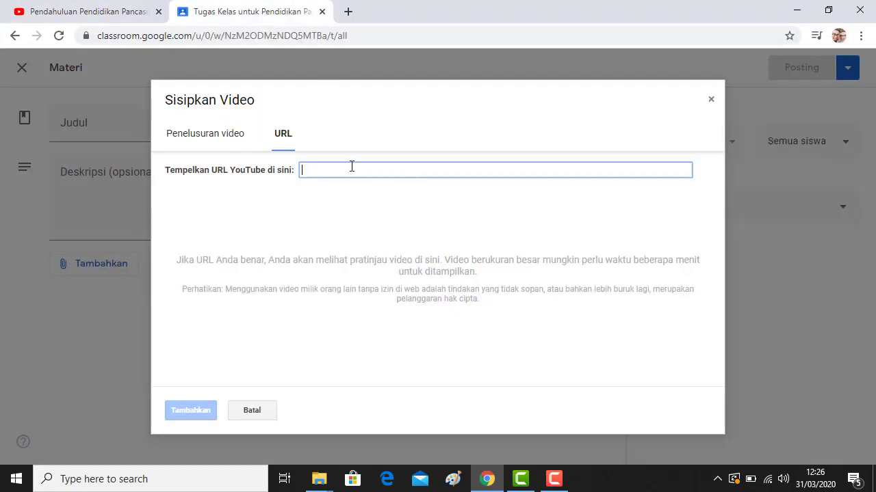
key("ctrl+v")
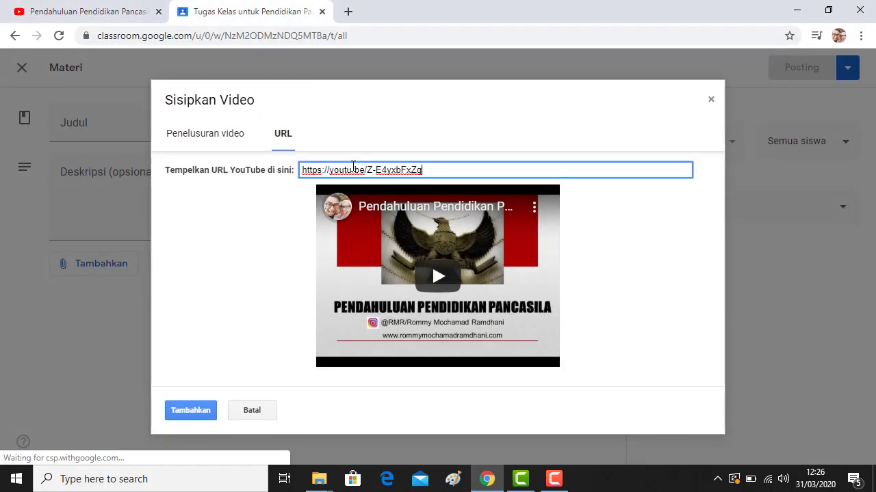
left_click(204, 412)
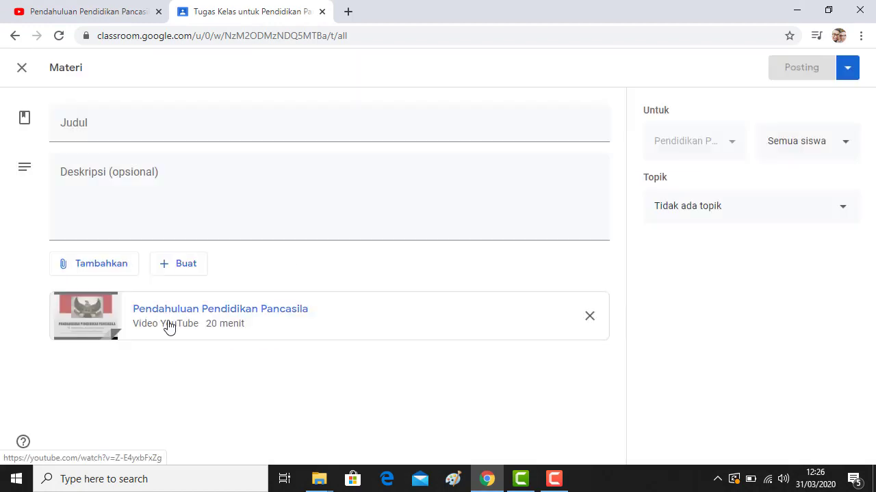
- Title the material "Video Pembelajaran Modul 1 Pendahuluan" and post it
left_click(301, 121)
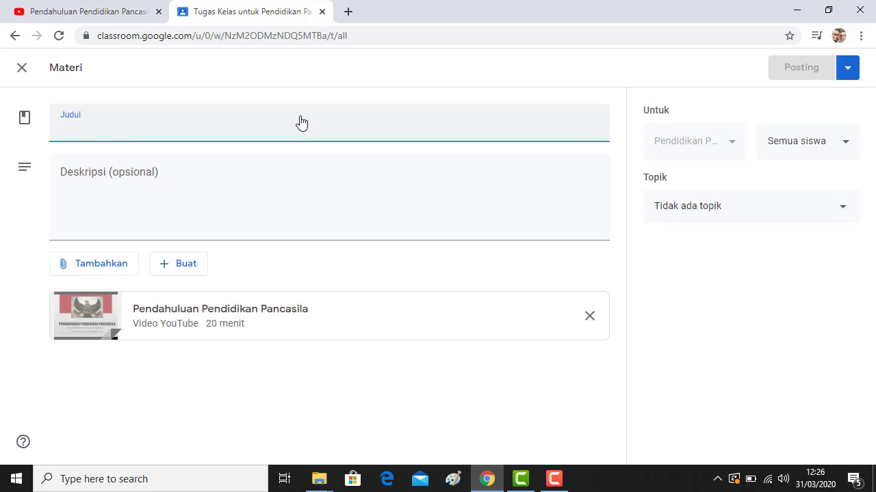
type("Video Pembela")
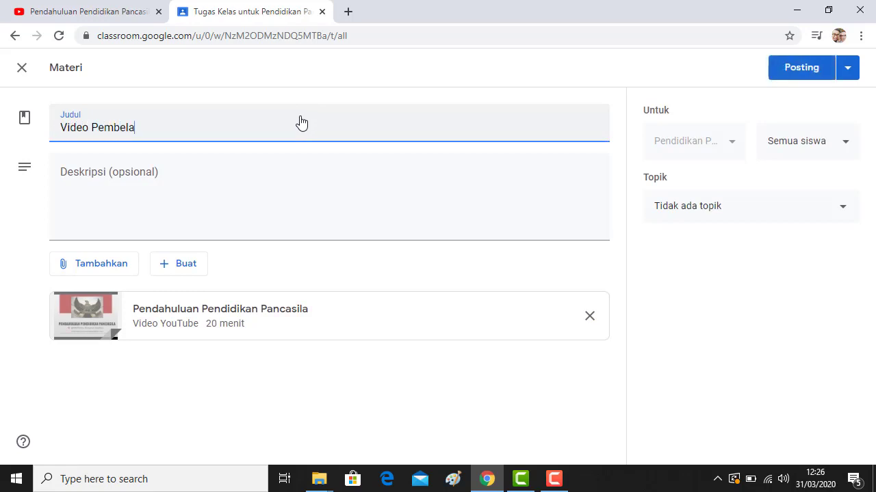
type("jaran Modul 1 ")
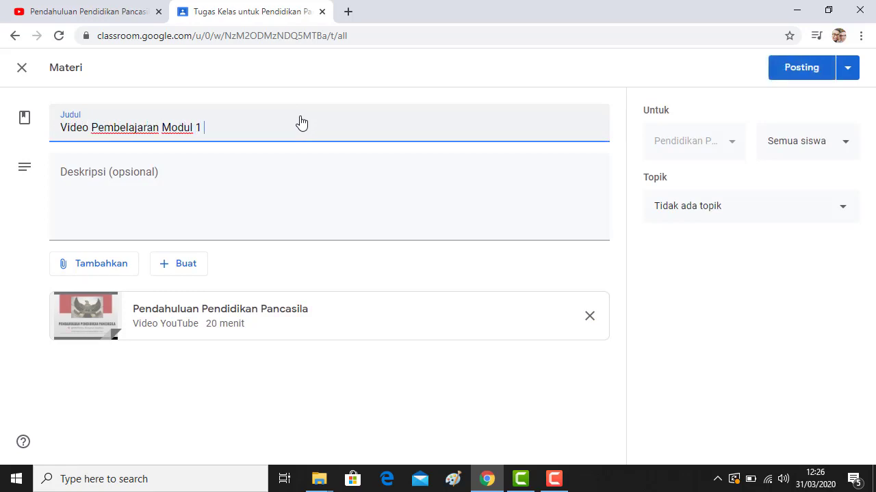
type("Pendahuluan")
left_click(786, 69)
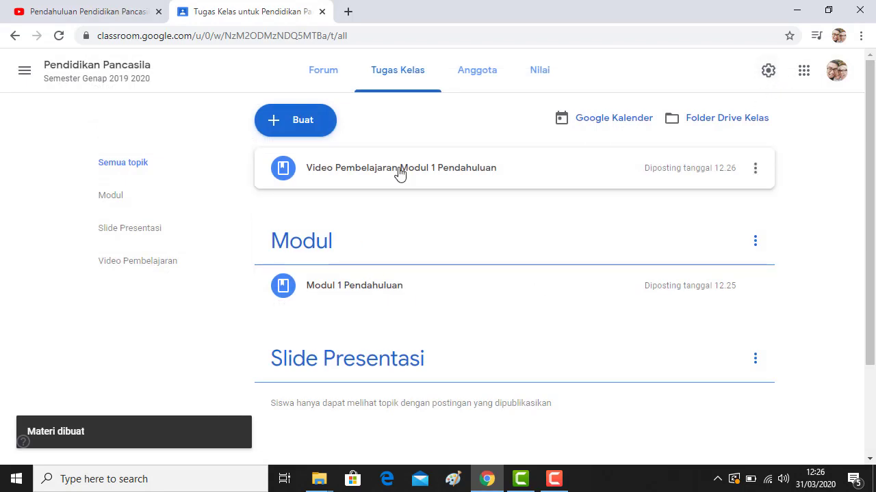
- Move the Video Pembelajaran Modul 1 Pendahuluan material into the Video Pembelajaran topic
left_click_drag(400, 172, 383, 428)
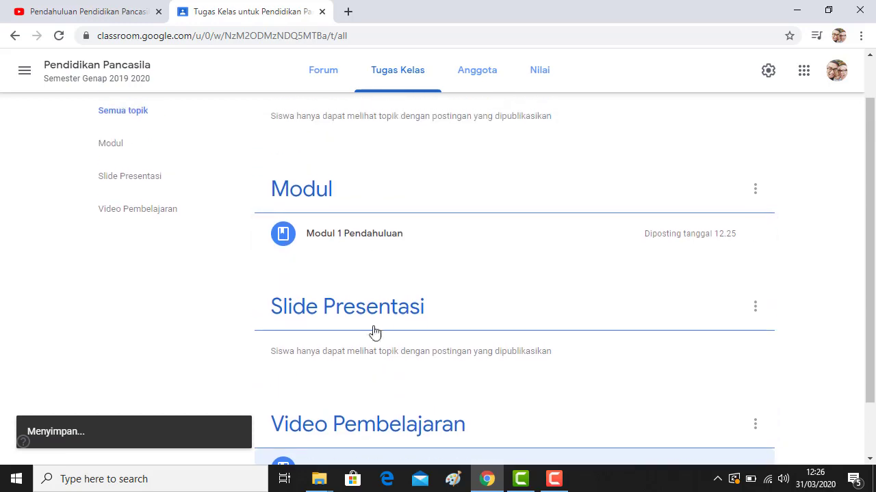
scroll(374, 332, "down", 1)
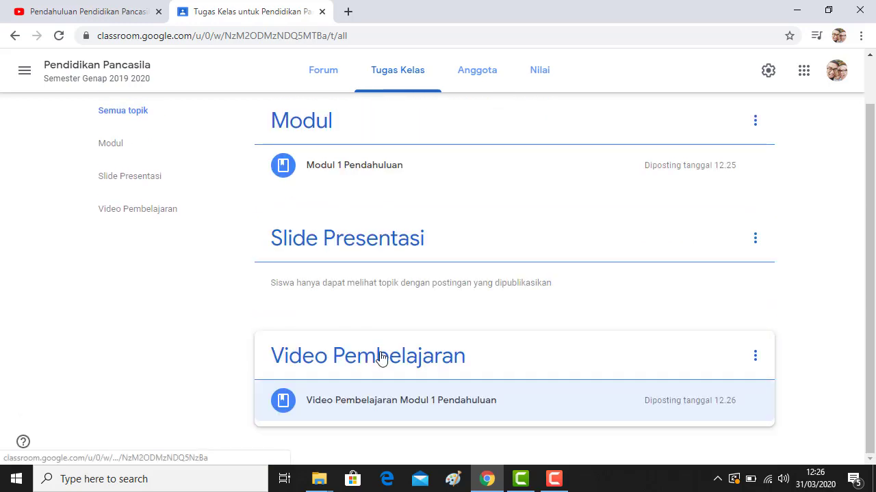
- Expand the posted video material and the Modul 1 Pendahuluan material to check their attachments
left_click(477, 406)
left_click(381, 354)
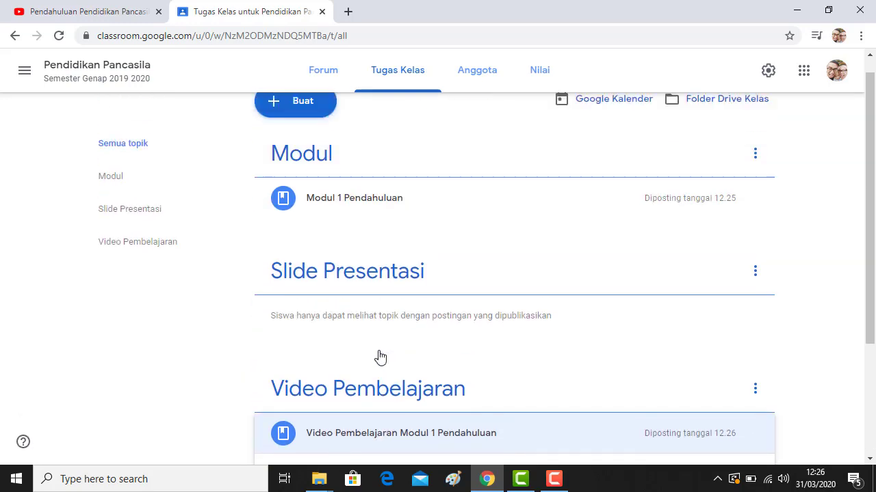
left_click(385, 224)
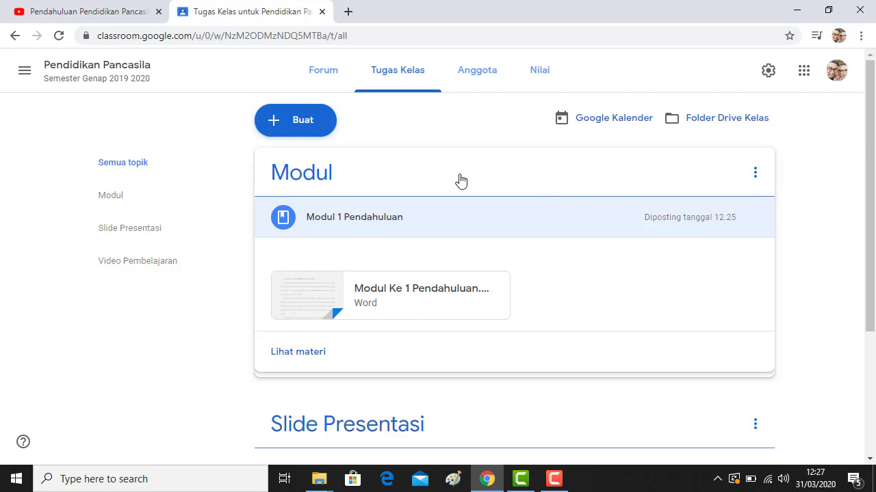
- Create a new quiz assignment in the classwork and title it "Kuis Modul 1"
left_click(404, 79)
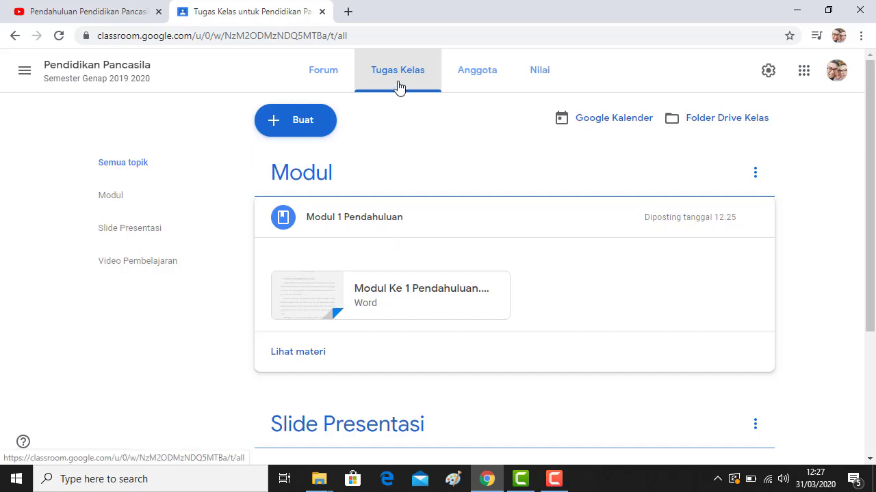
left_click(308, 125)
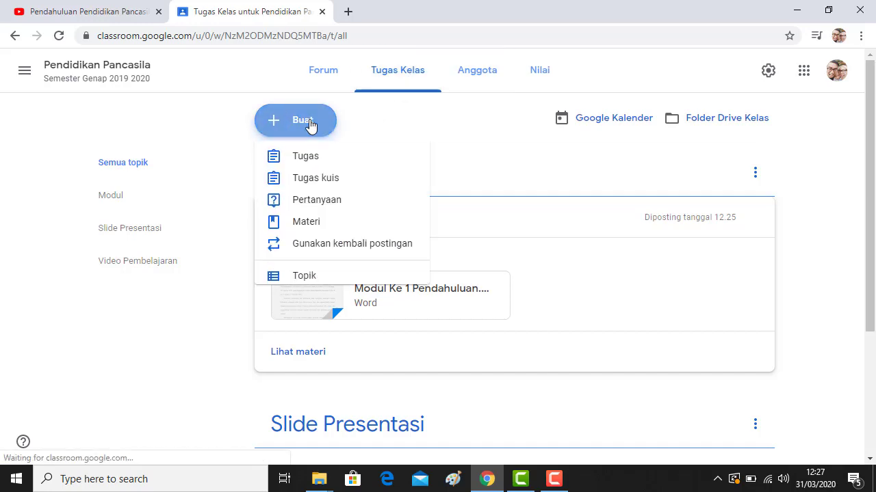
left_click(326, 181)
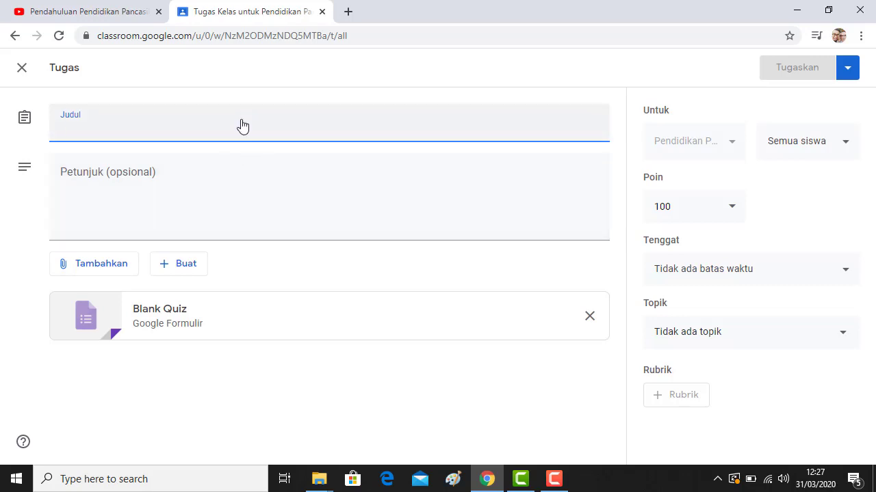
type("Kuis")
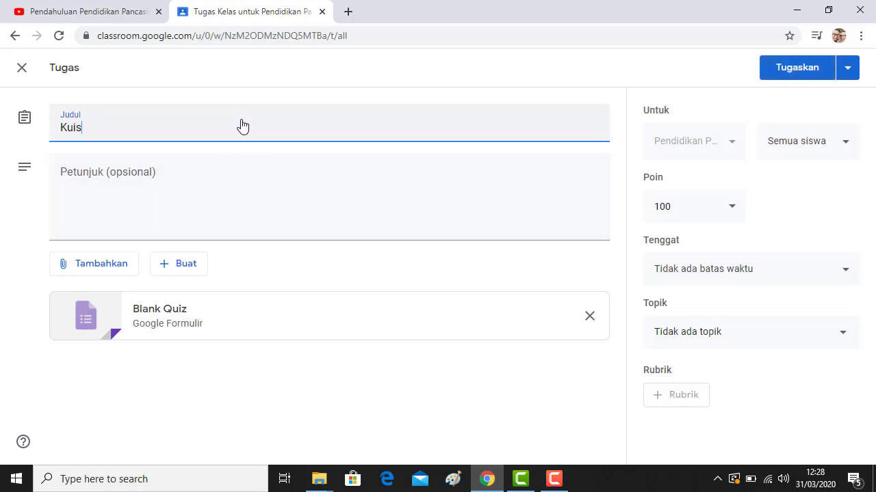
type(" Modul 1")
- Enter the assignment instructions "Isi 5 soal yang saya berikan. Poin setiap soal 20."
left_click(248, 205)
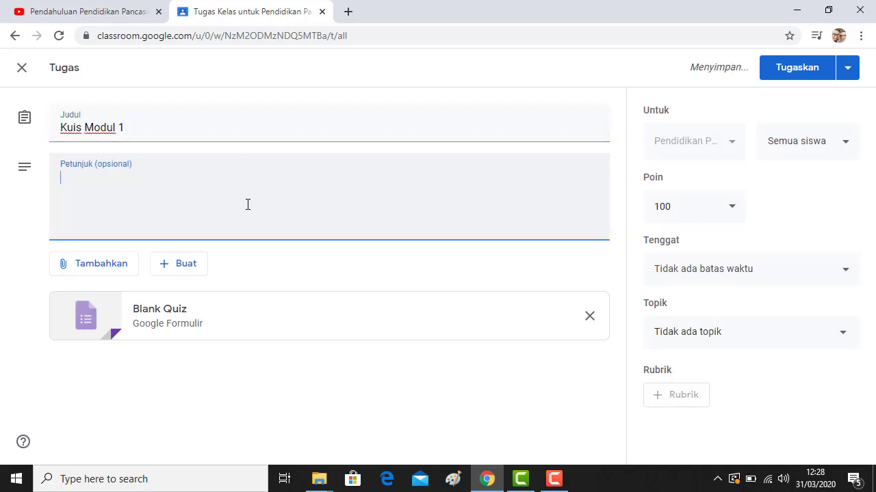
type("Isi 5")
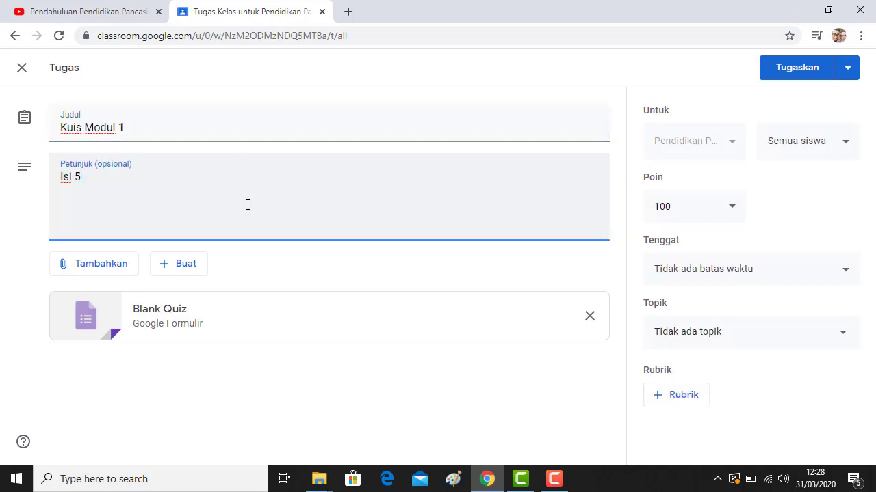
type(" soal yang saya berikan denga")
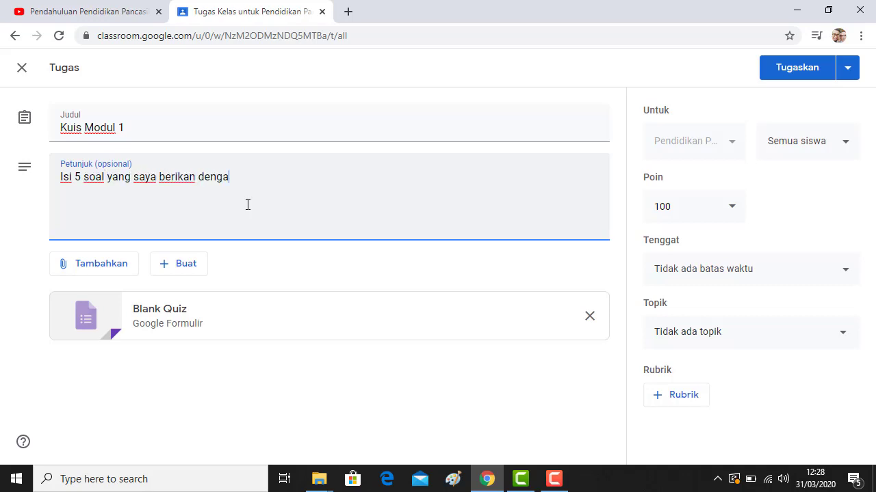
key("BackSpace")
key("BackSpace")
key("BackSpace")
key("BackSpace")
type("alam wa")
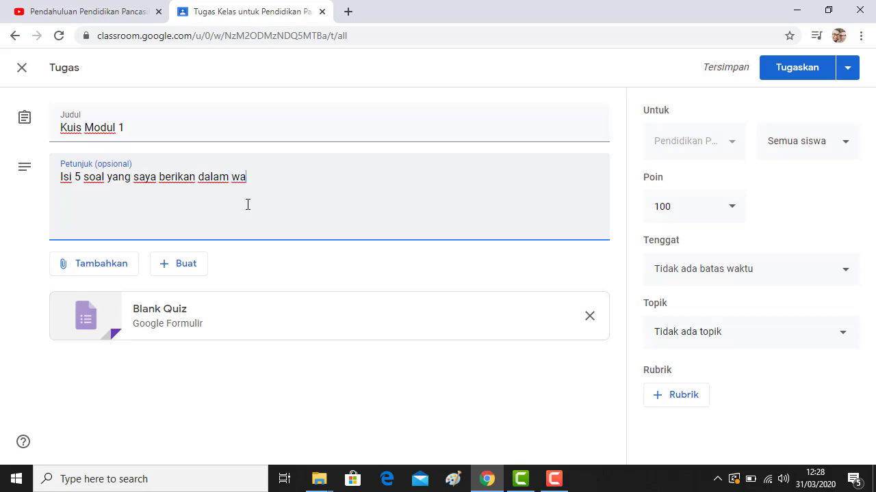
key("BackSpace")
key("BackSpace")
key("BackSpace")
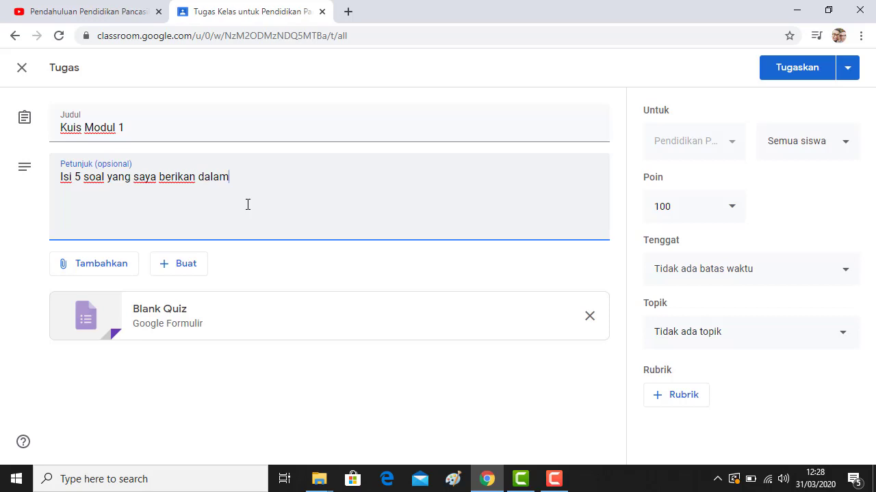
key("BackSpace")
key("BackSpace")
key("BackSpace")
key("BackSpace")
key("BackSpace")
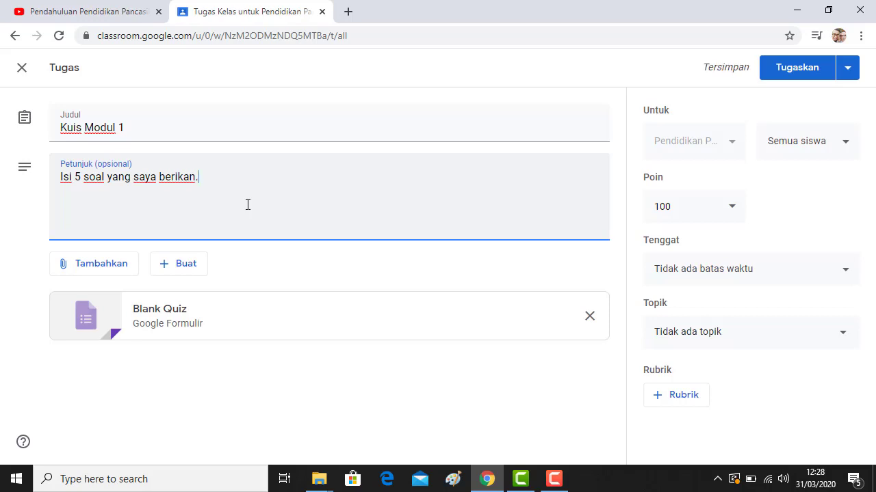
type("W")
type("Poin s")
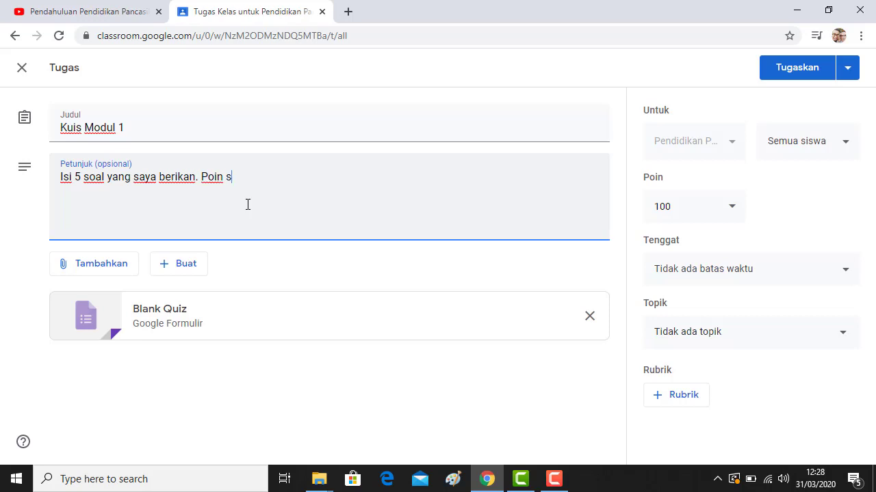
type("etiap soal 20.")
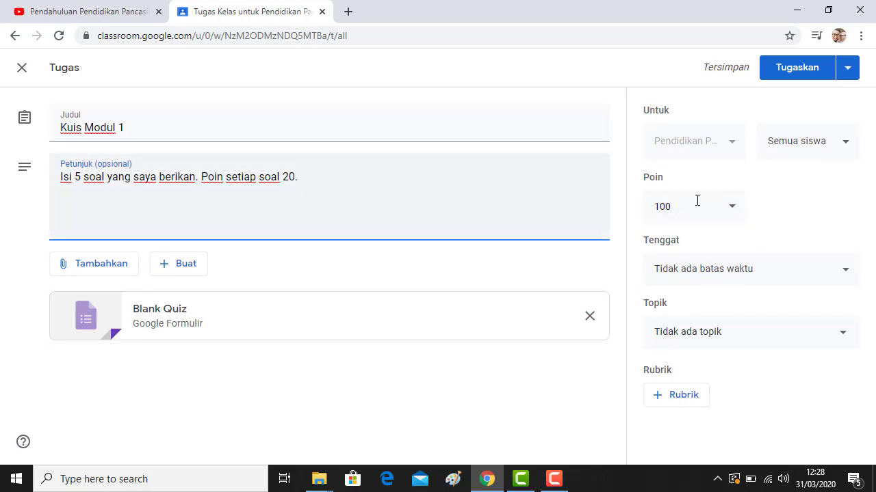
- Set the assignment's due date to 8 Apr 2020 with the time 23.59
left_click(794, 275)
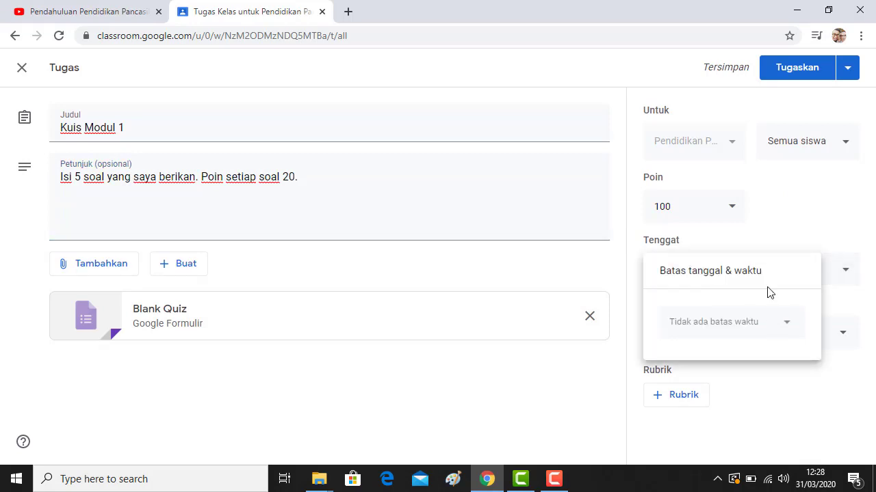
left_click(743, 322)
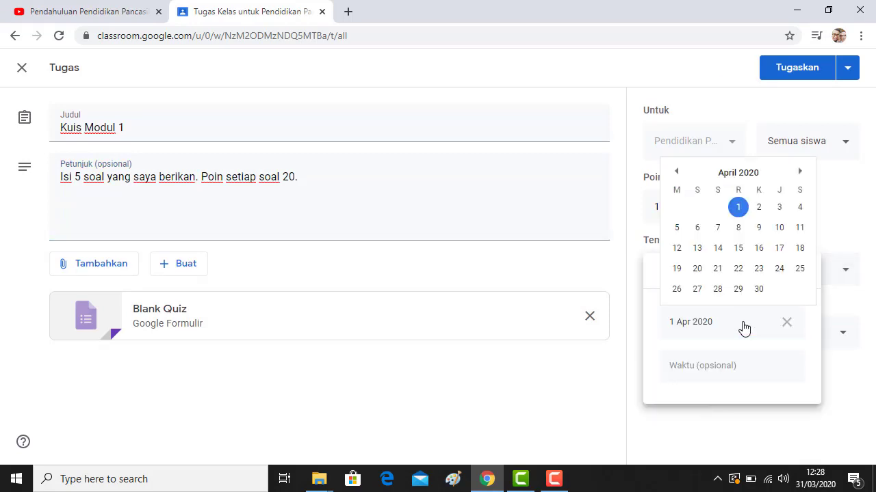
left_click(739, 229)
left_click(726, 365)
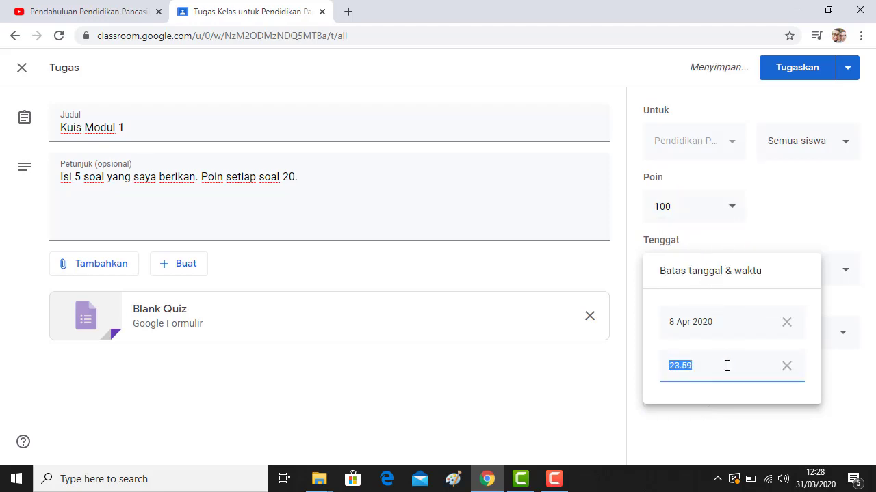
left_click(756, 441)
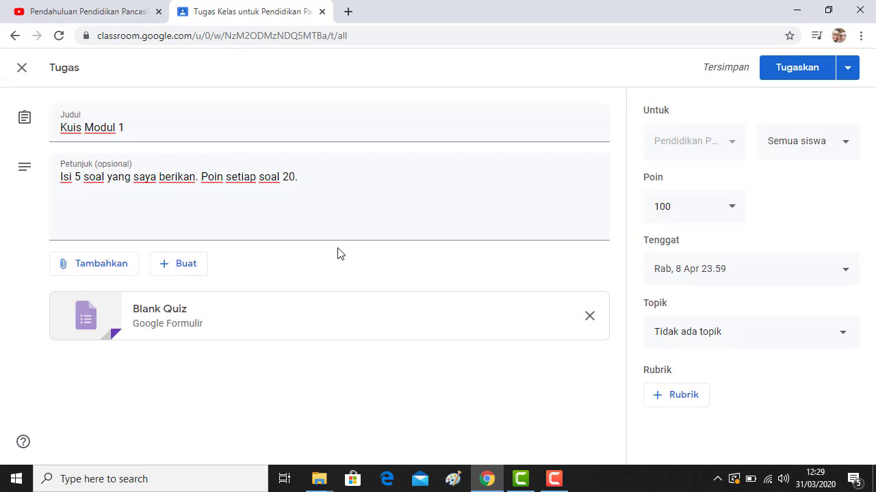
- Open the attached Blank Quiz form and change both its title and its file name to "Kuis Modul 1"
left_click(182, 313)
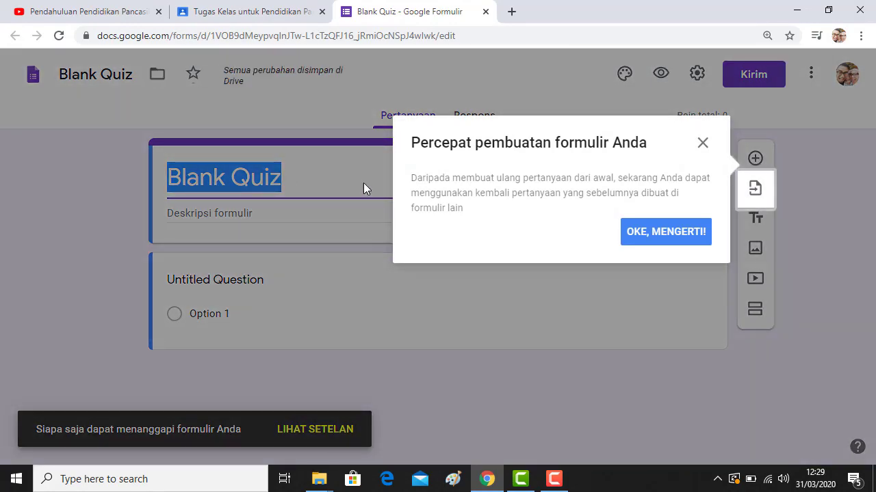
left_click(677, 232)
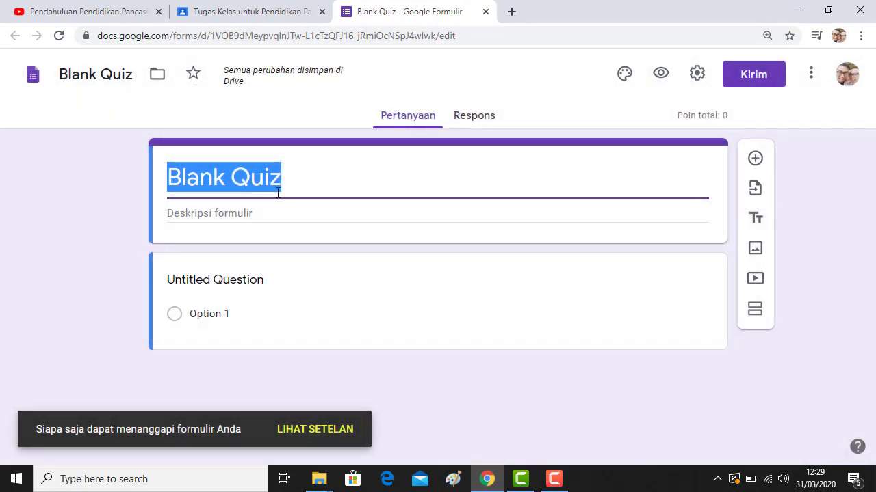
type("Kuis Modul 1")
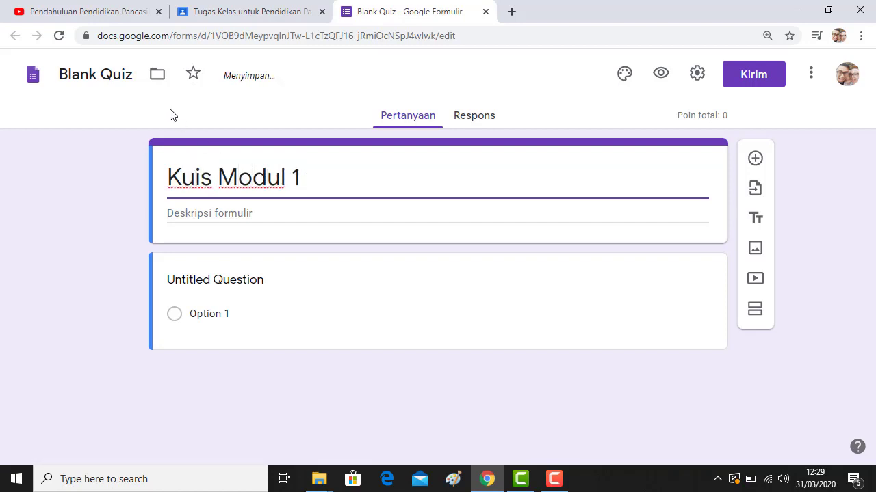
left_click(119, 77)
left_click_drag(135, 75, 54, 60)
type("K")
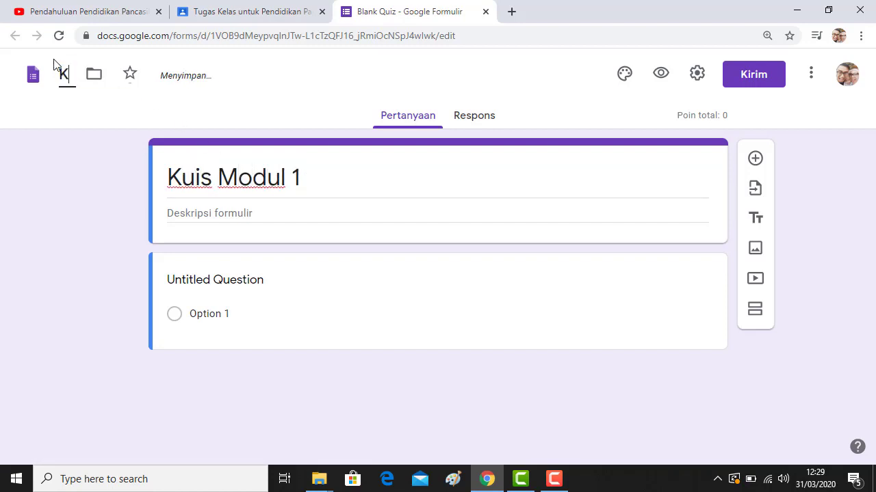
type("uis Modul 1")
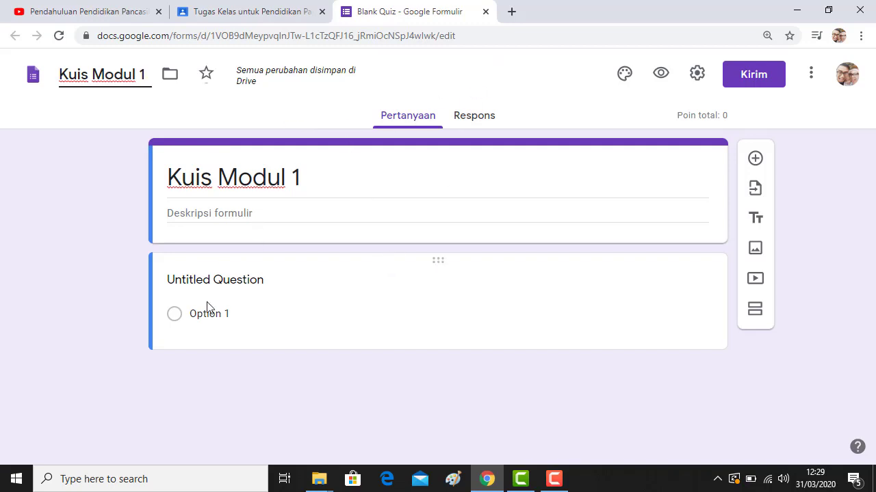
- Replace the untitled question's text with "Siapakah nama dosen kelas Pancasila anda?"
left_click(215, 280)
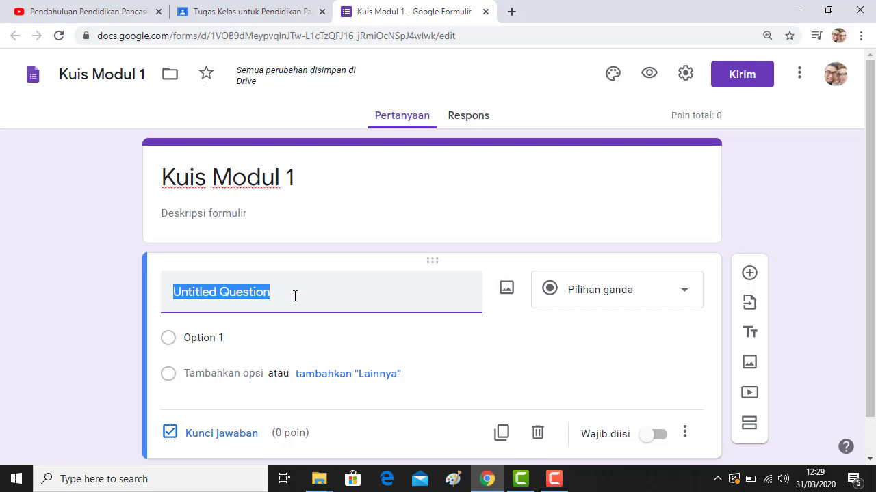
type("Sia")
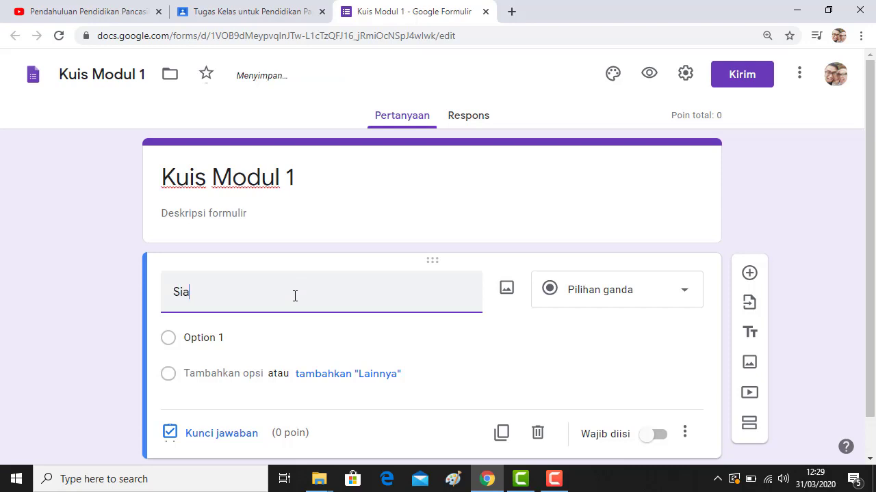
type("pakah nama dosen kelas anda")
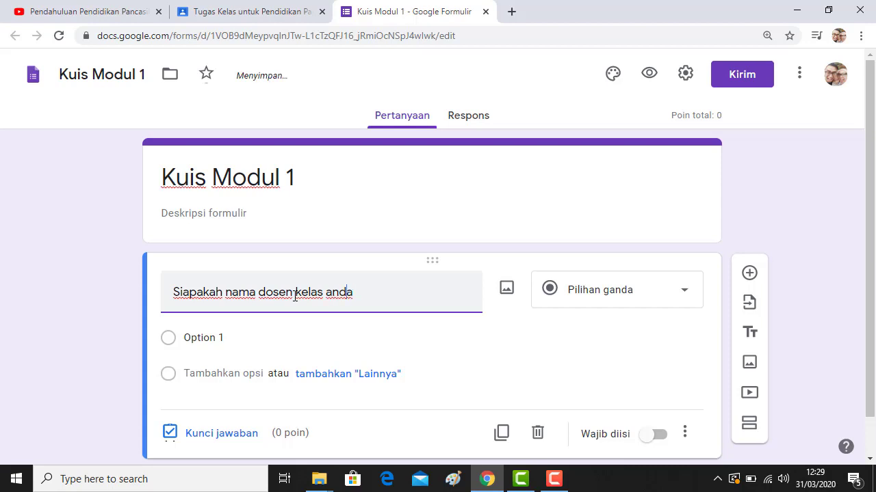
type("  pancasila")
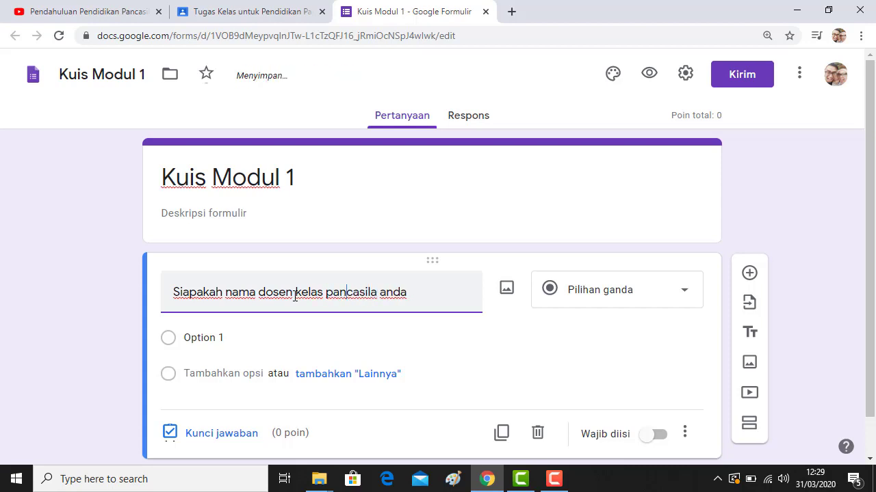
key("Delete")
type("P")
key("Right")
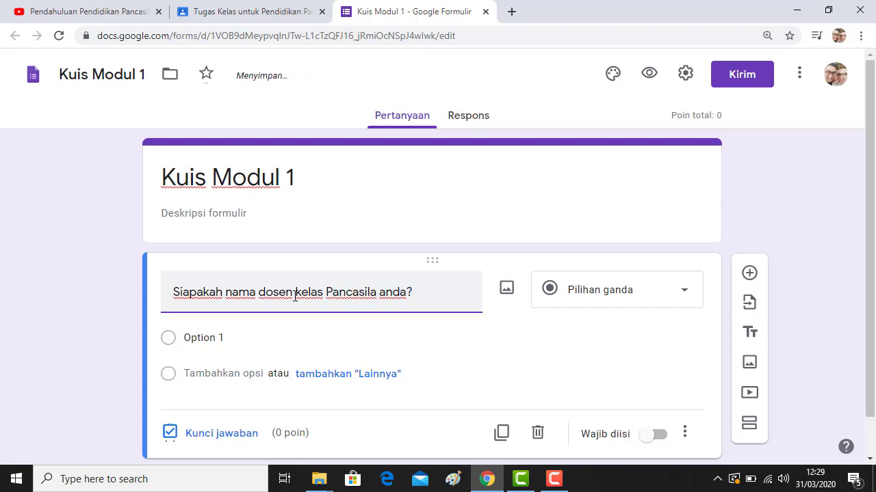
- Enter the lecturer's full name as the question's first answer option
left_click(240, 335)
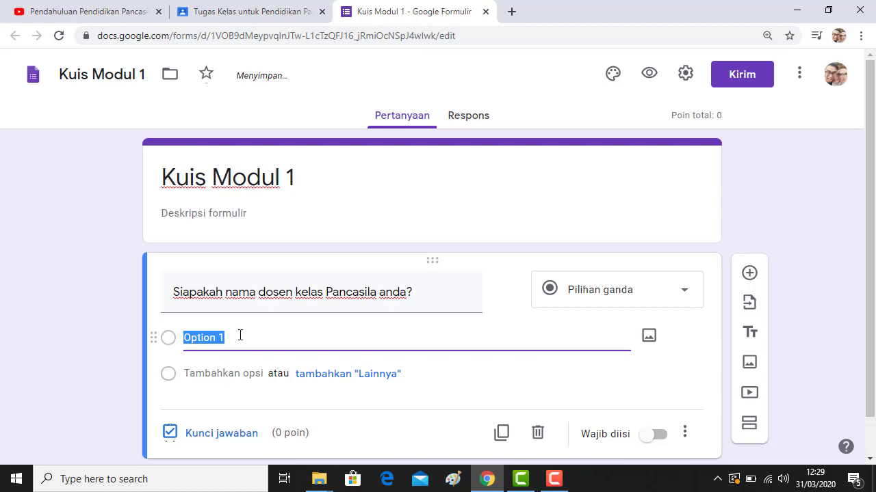
type("Rommy Mochamad ")
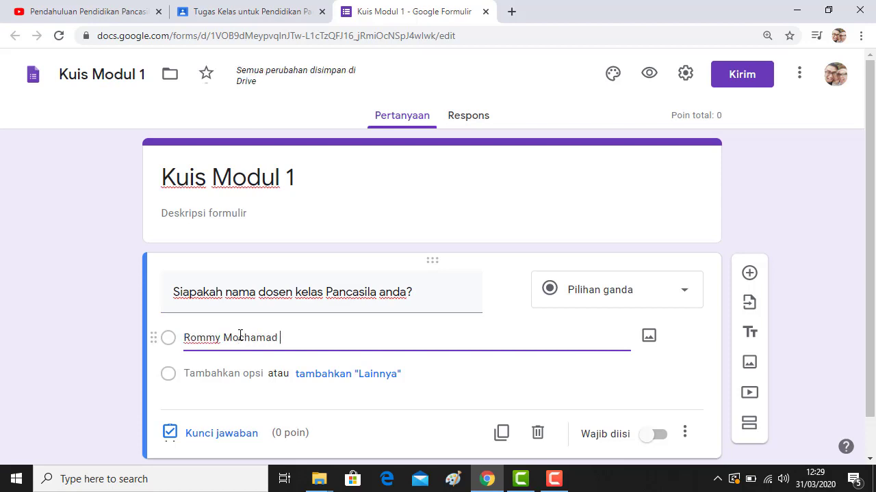
type("ra")
key("BackSpace")
type("Ramdhani")
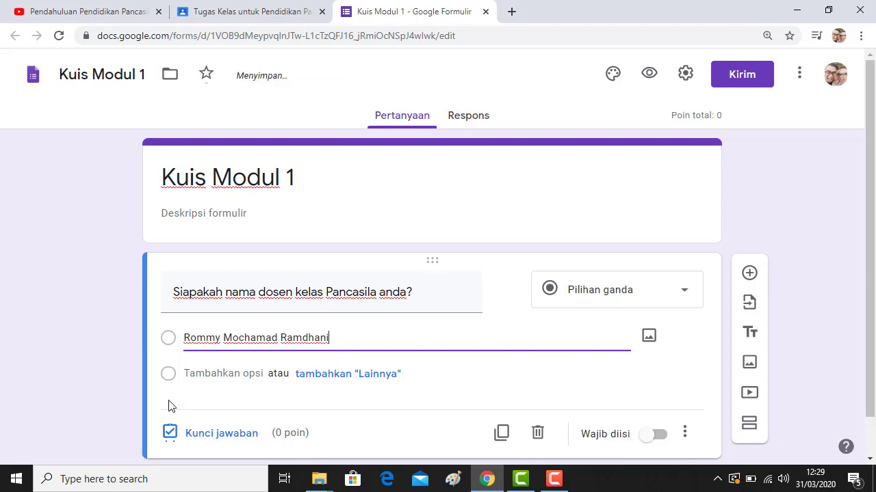
- Add a second answer option containing a different person's name as an alternative choice
left_click(173, 378)
left_click(374, 337)
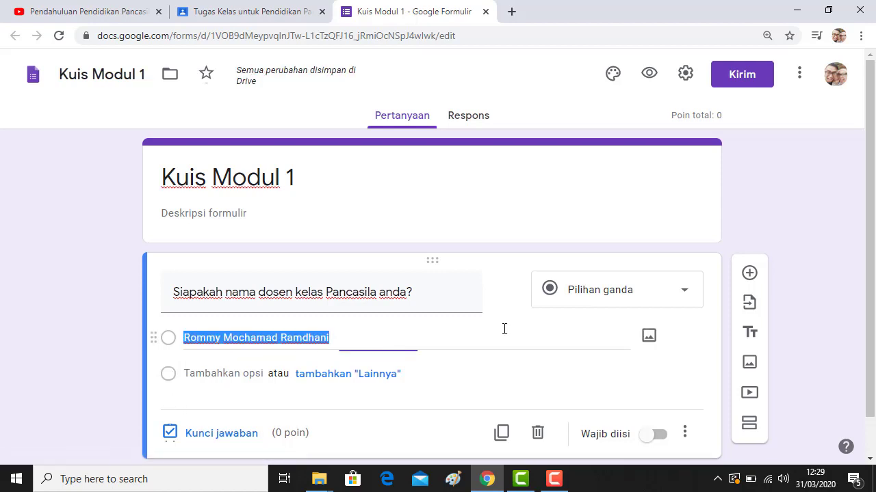
scroll(415, 370, "down", 1)
left_click(255, 332)
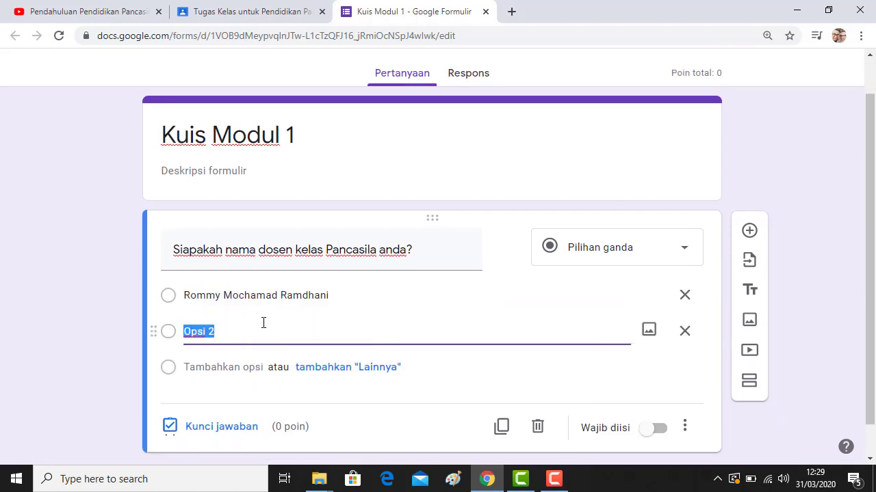
type("Rom")
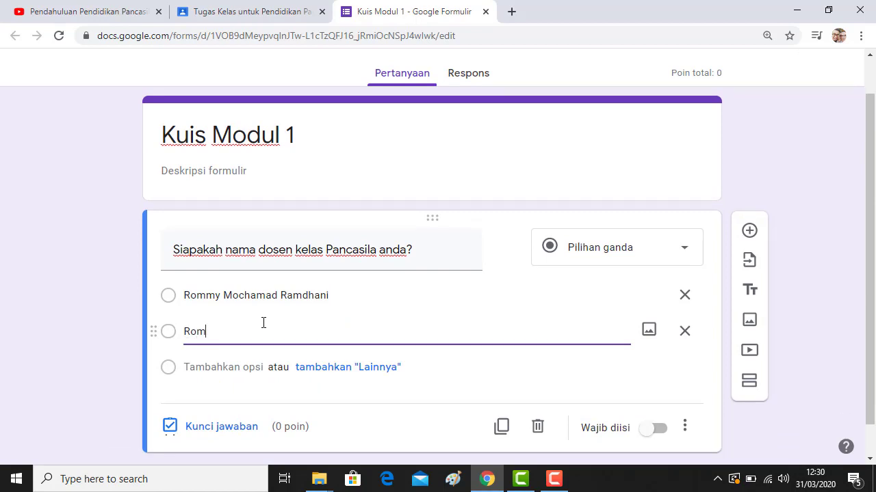
key("BackSpace")
key("BackSpace")
type("i Rafael")
- Add a third and a fourth answer option with two humorous names similar to the lecturer's first name
left_click(244, 367)
type("Romi Pena")
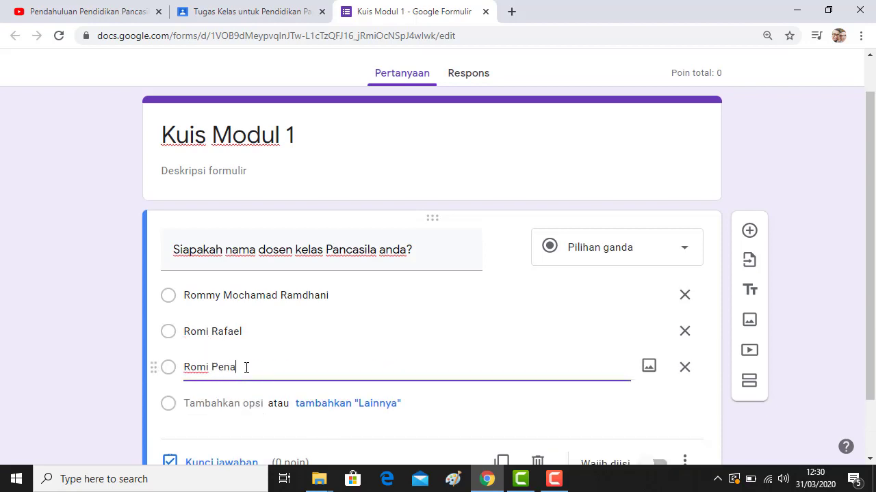
type("klik Semut")
left_click(241, 405)
type("D")
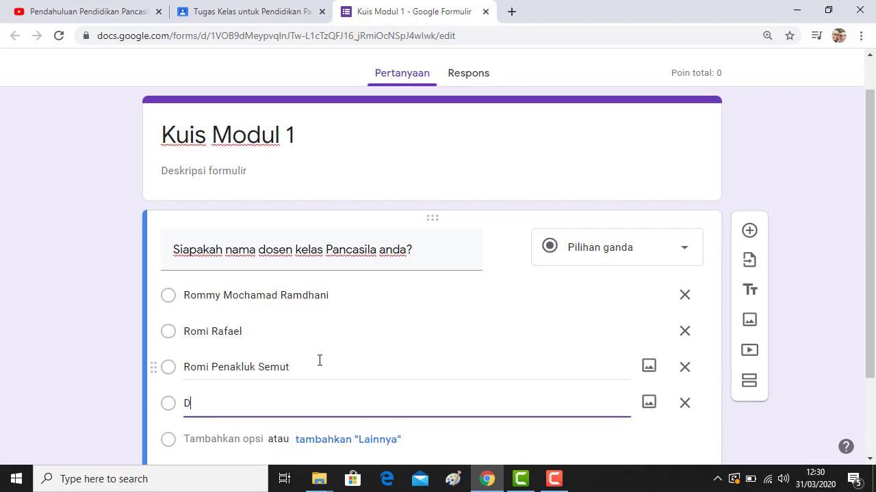
type("J. Rommy")
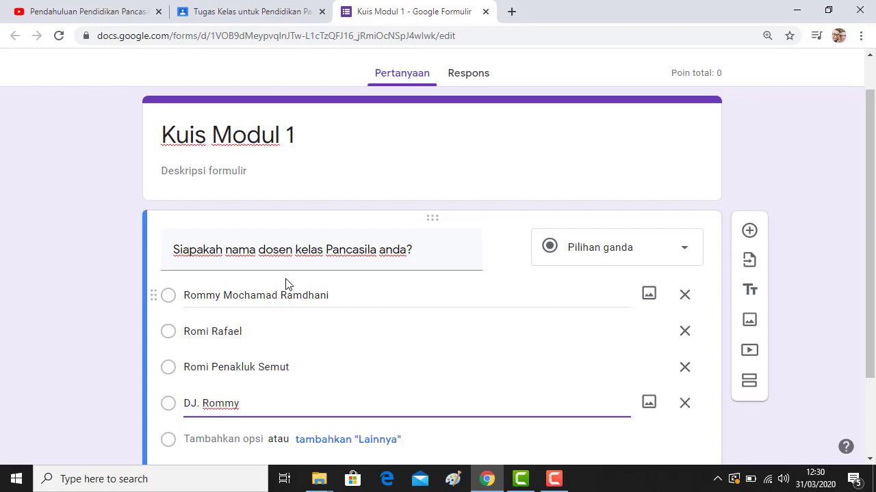
- Enable shuffled option order (Acak urutan opsi) for the lecturer-name question
scroll(287, 284, "down", 2)
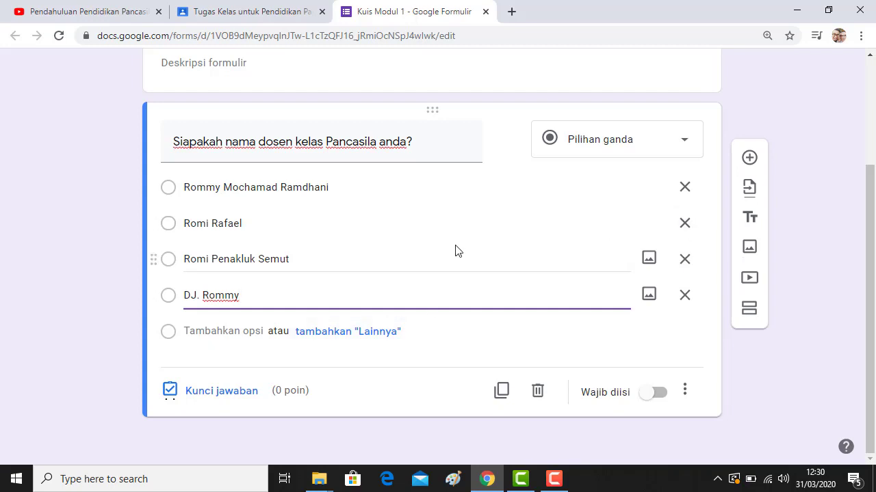
scroll(458, 252, "up", 1)
scroll(512, 251, "down", 1)
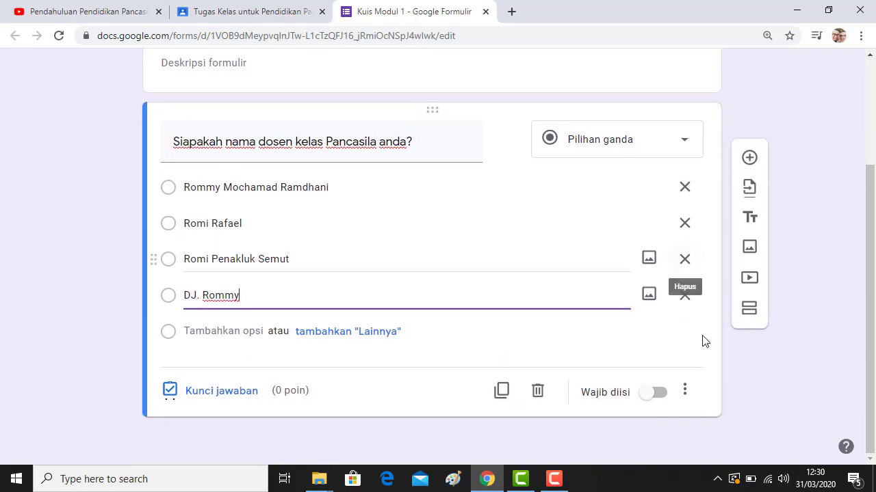
left_click(685, 394)
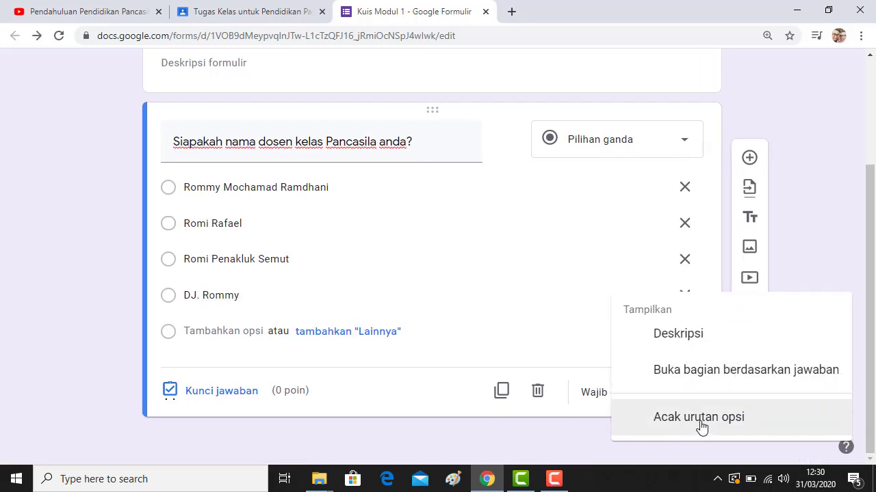
left_click(701, 424)
left_click(686, 392)
left_click(502, 328)
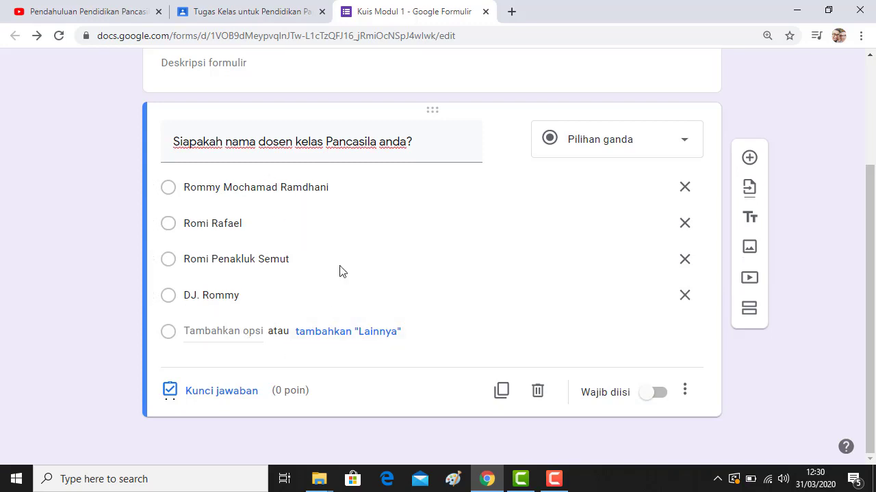
- Set the question's answer key to the first option, the lecturer's full name, and make it worth 20 points
left_click(222, 392)
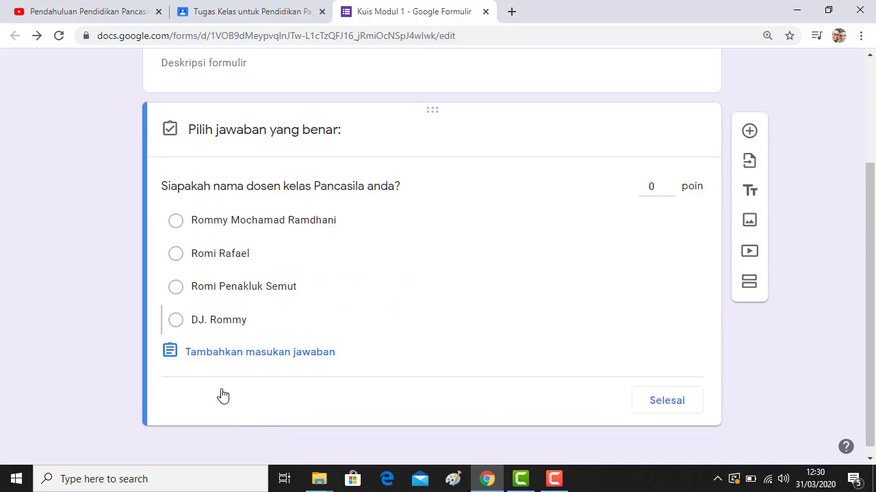
left_click(175, 226)
left_click(646, 185)
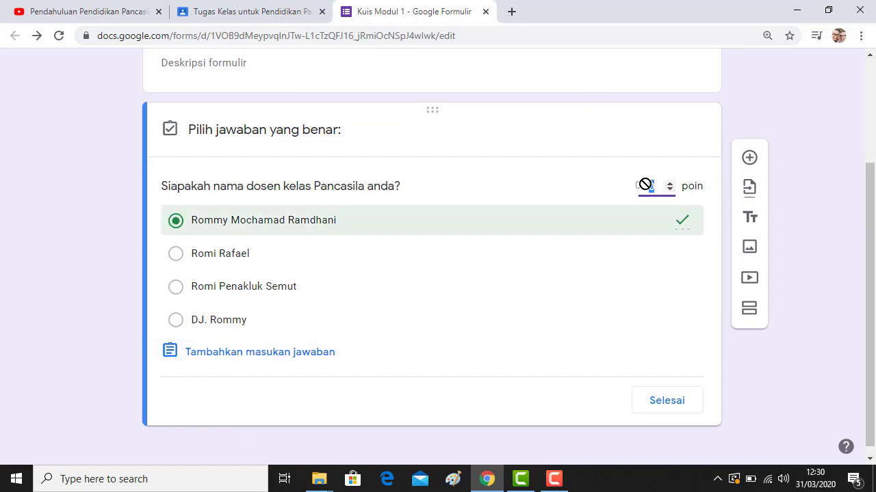
type("3")
type("0")
left_click(675, 406)
scroll(526, 252, "up", 3)
scroll(531, 254, "down", 3)
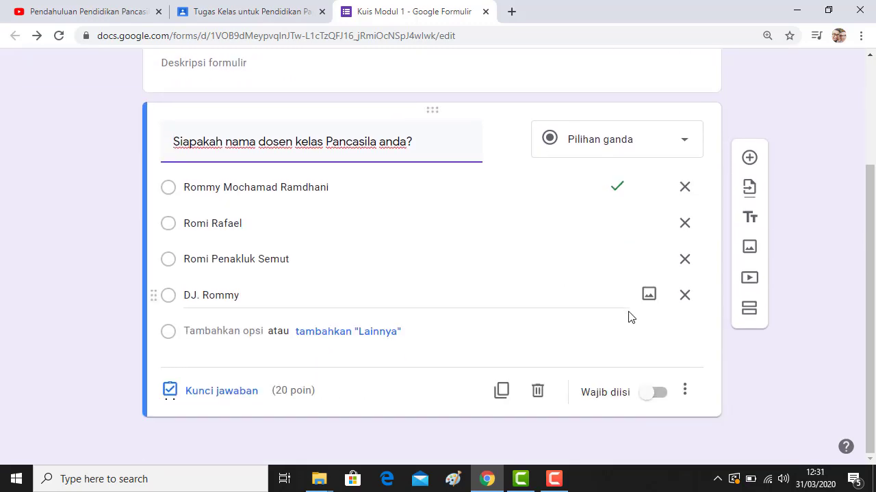
- In the form's general settings, enable collecting e-mail addresses and limit respondents to 1 response
scroll(627, 317, "up", 1)
scroll(628, 318, "up", 1)
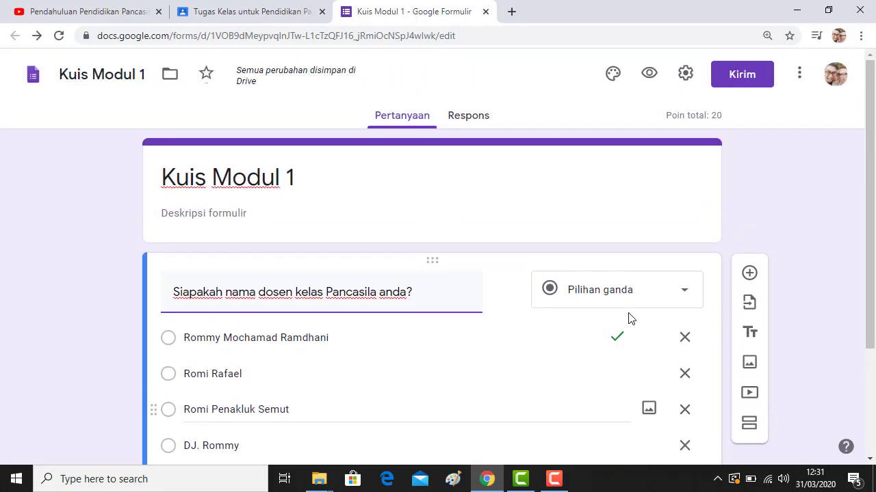
left_click(685, 74)
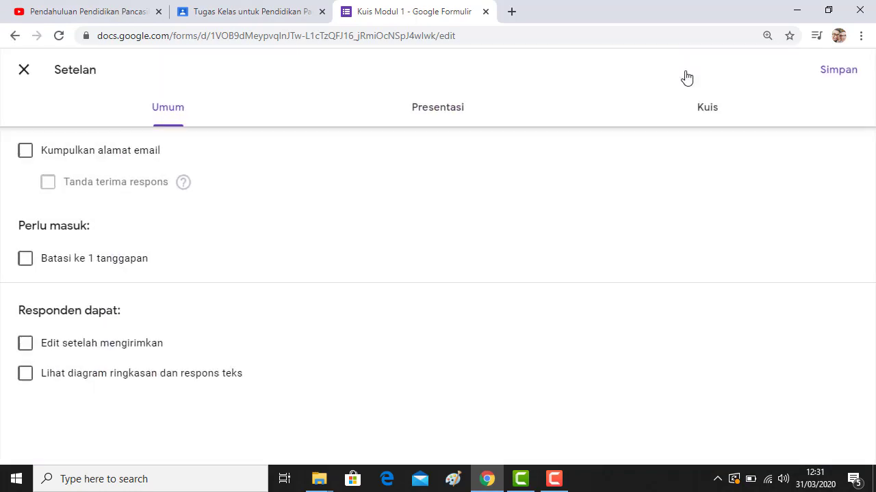
left_click(25, 157)
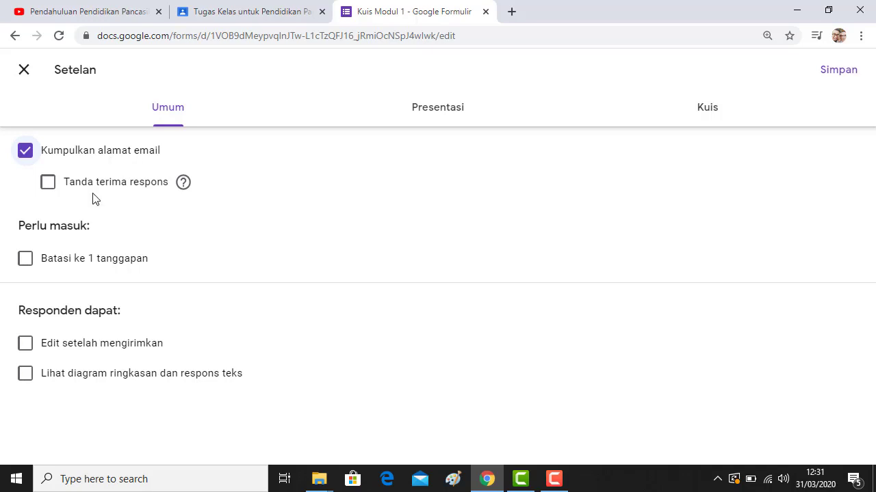
left_click(26, 262)
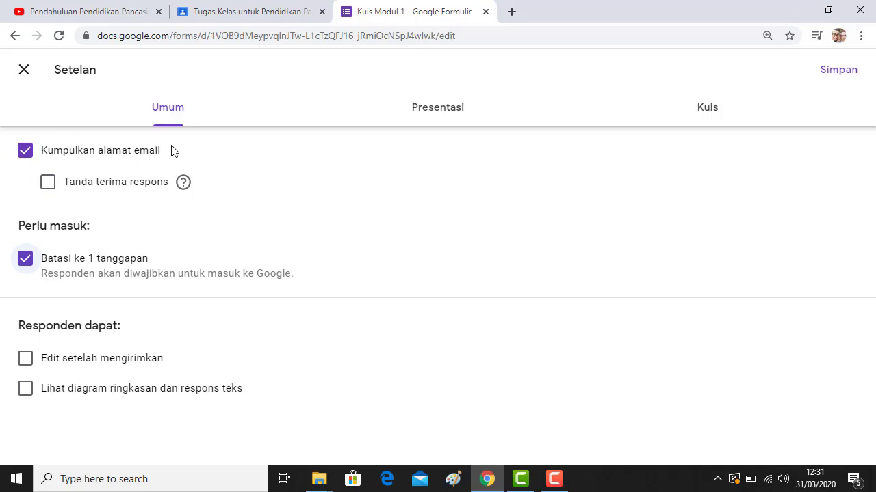
- Enable shuffled question order, stop respondents from seeing the correct answers (Jawaban yang benar), and save the form settings
left_click(463, 106)
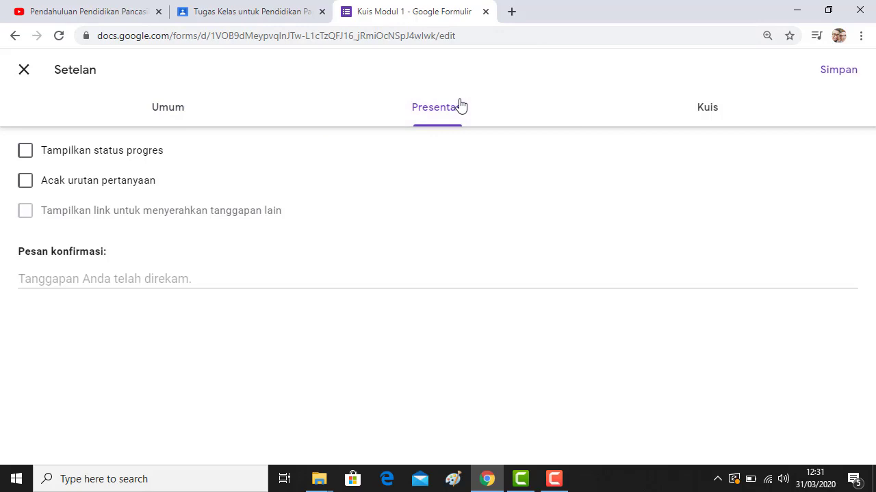
left_click(28, 182)
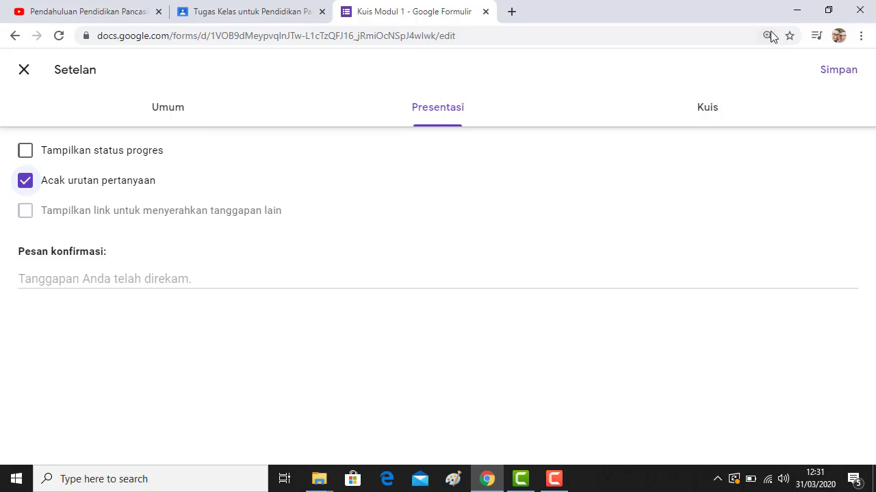
left_click(702, 107)
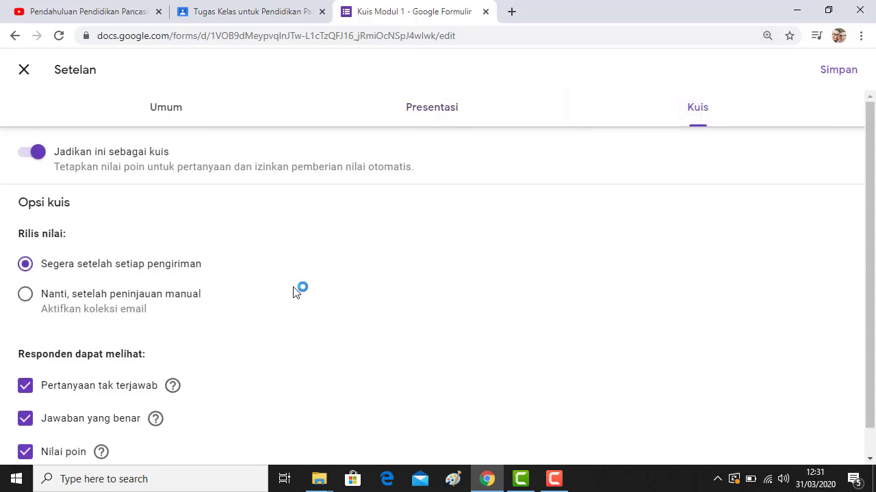
scroll(301, 290, "down", 1)
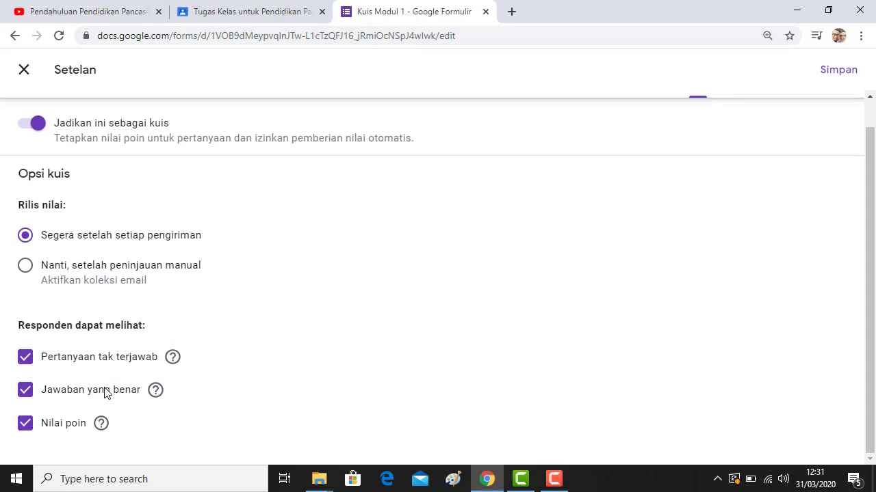
left_click(26, 390)
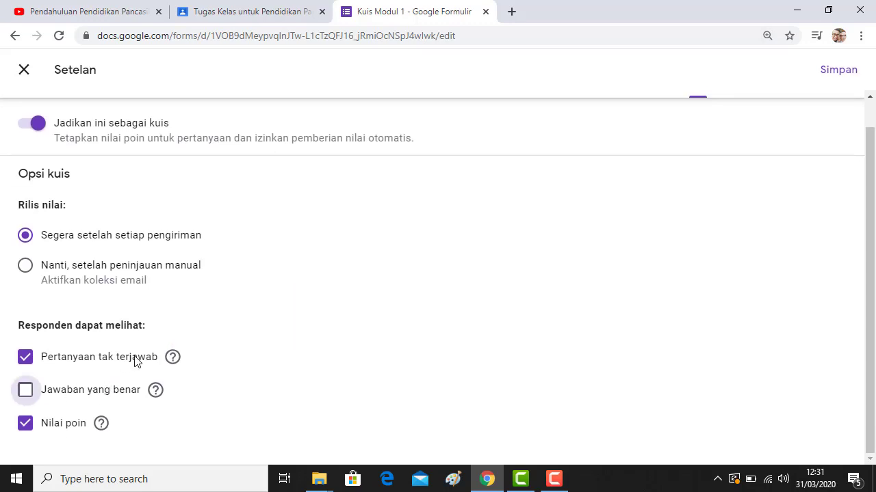
scroll(714, 197, "up", 1)
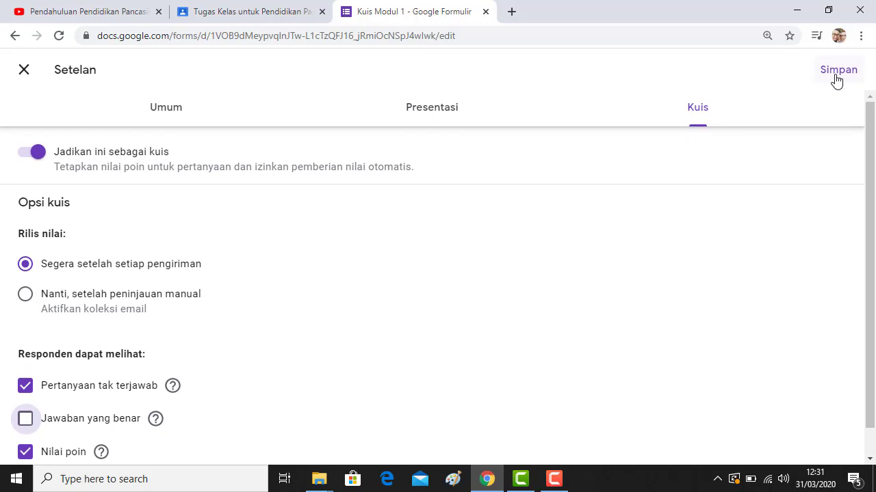
left_click(836, 72)
- Add a new blank multiple-choice question below the lecturer-name question
scroll(448, 285, "down", 2)
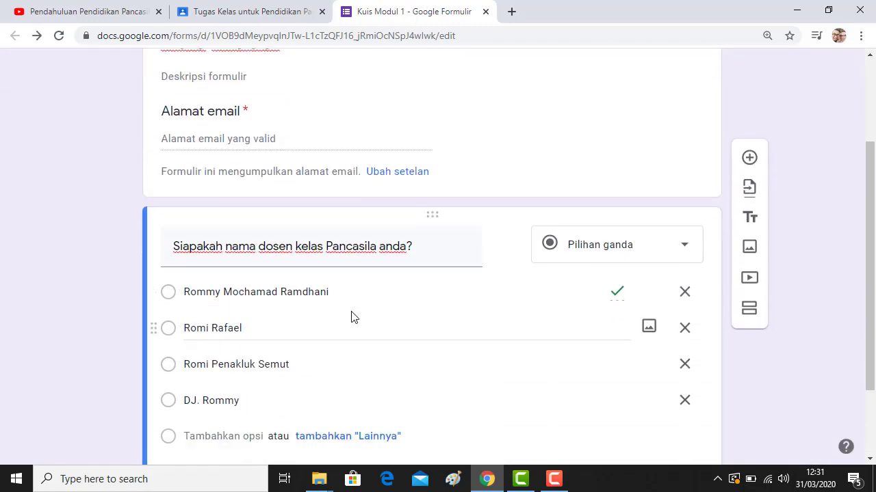
scroll(352, 315, "up", 2)
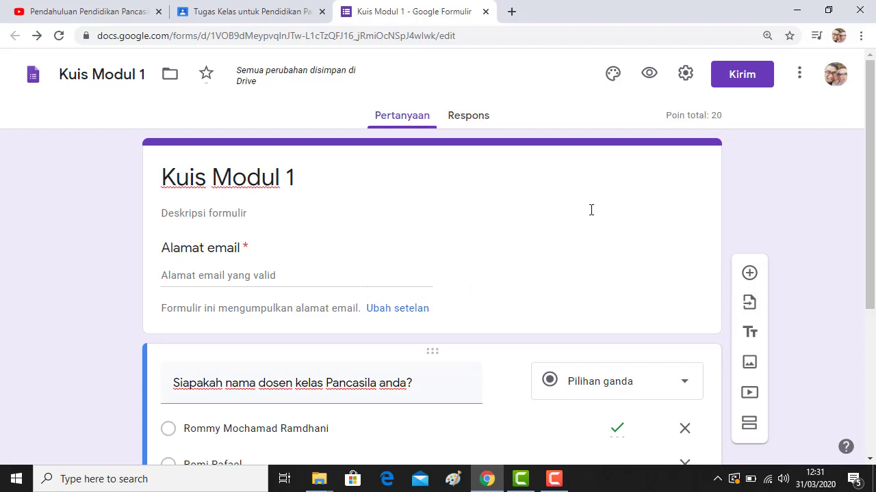
scroll(694, 268, "down", 3)
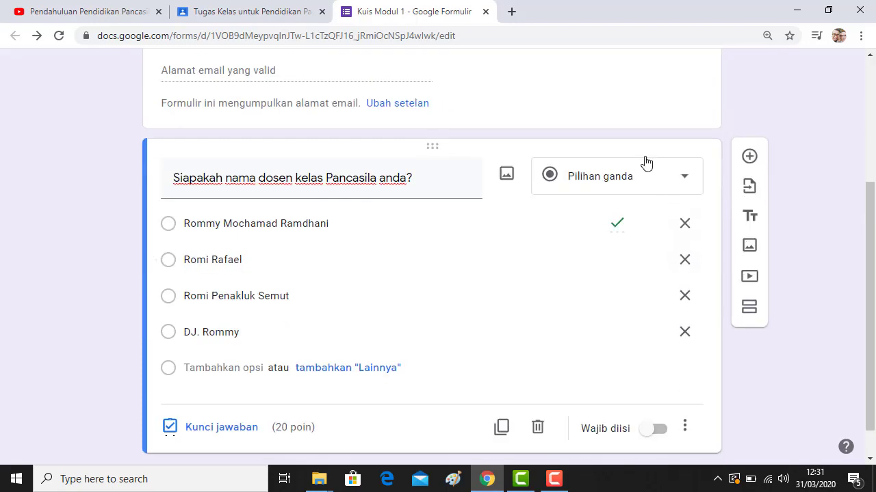
scroll(679, 238, "up", 3)
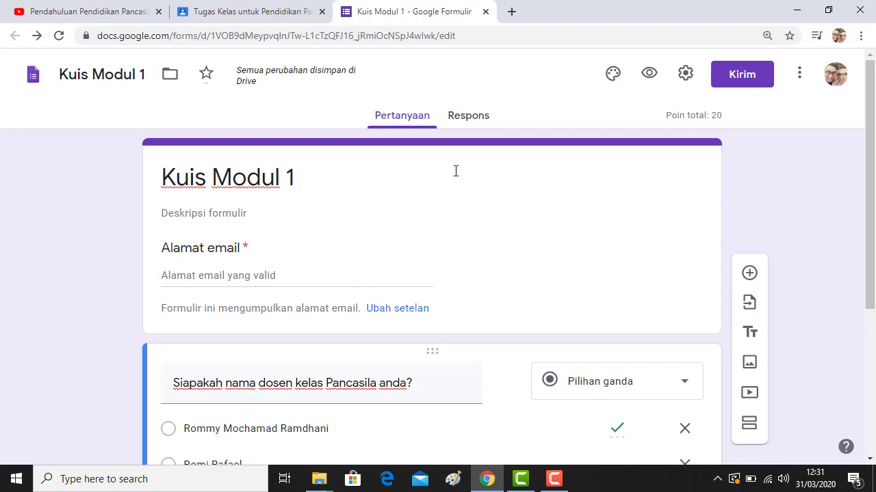
scroll(464, 177, "down", 4)
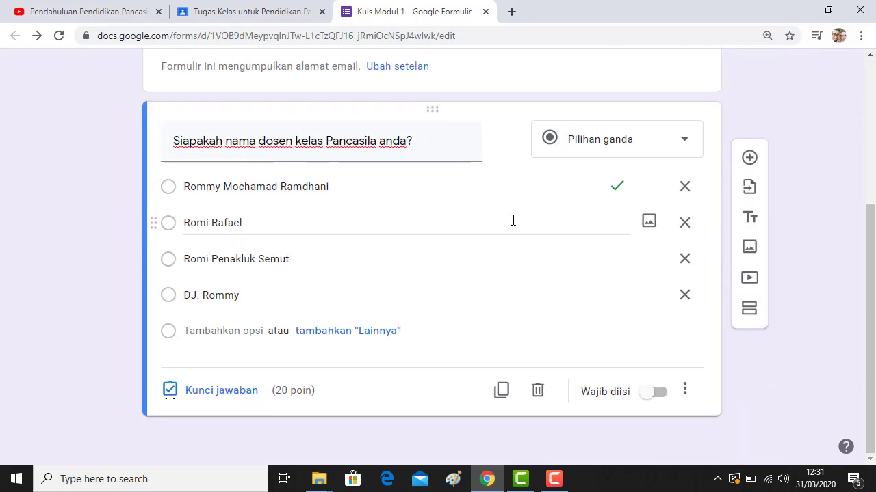
left_click(749, 158)
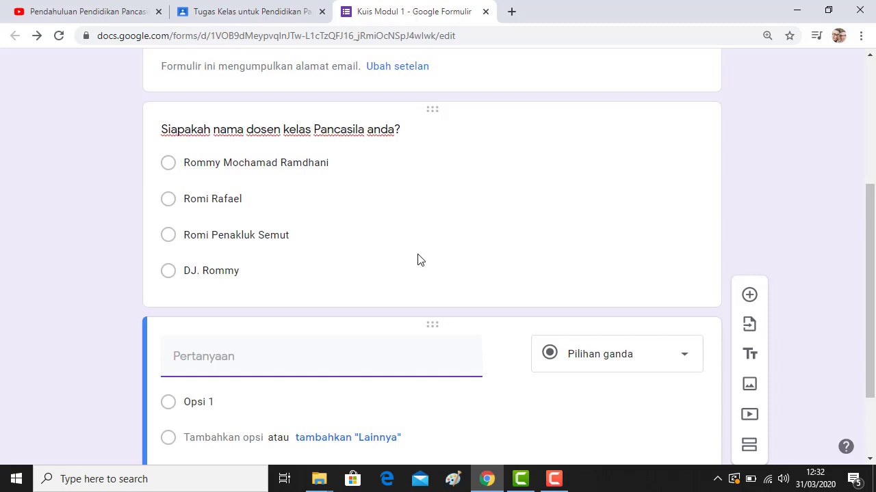
- Close the quiz form and assign Kuis Modul 1 to the class in Google Classroom
scroll(410, 298, "up", 4)
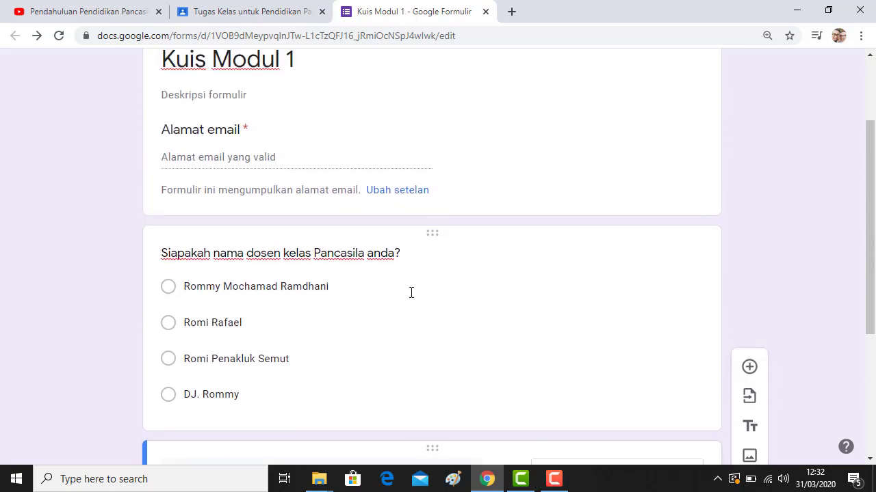
left_click(483, 13)
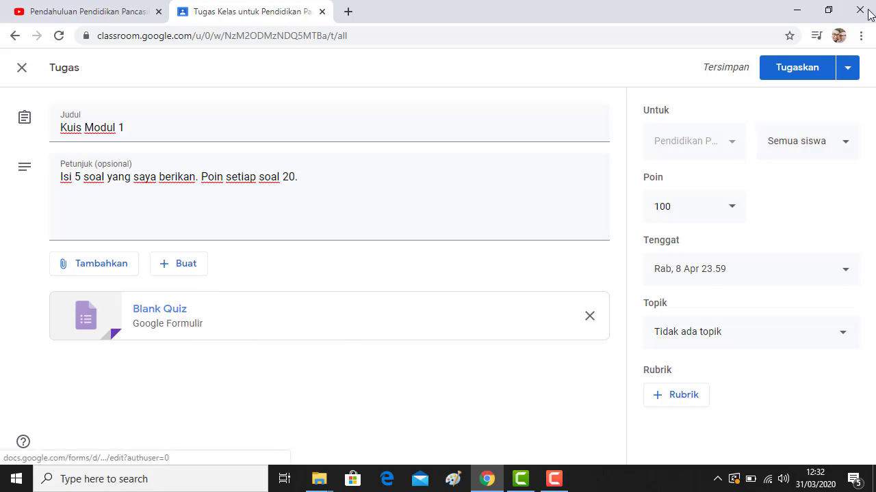
left_click(795, 70)
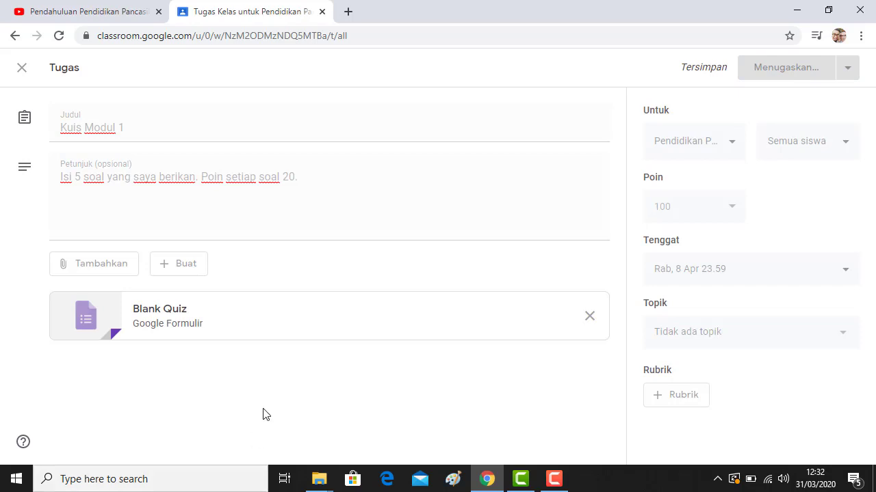
- Create a new classwork topic named Kuis
scroll(427, 331, "down", 1)
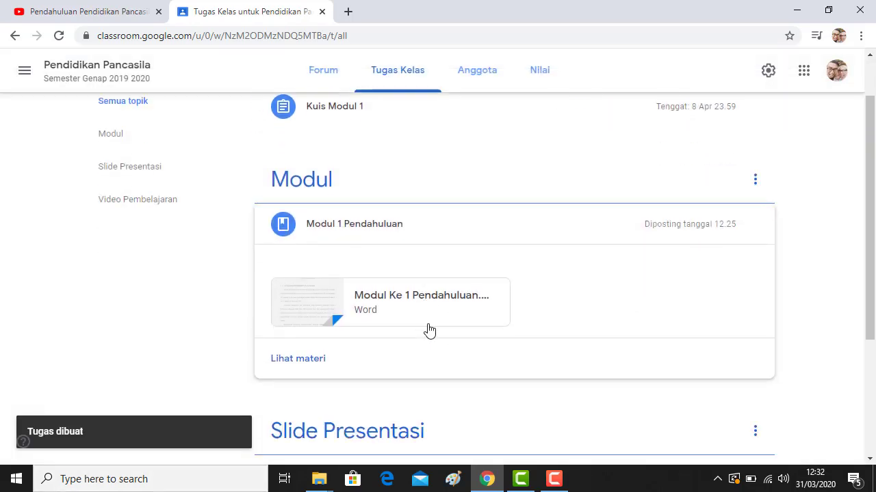
scroll(411, 301, "up", 1)
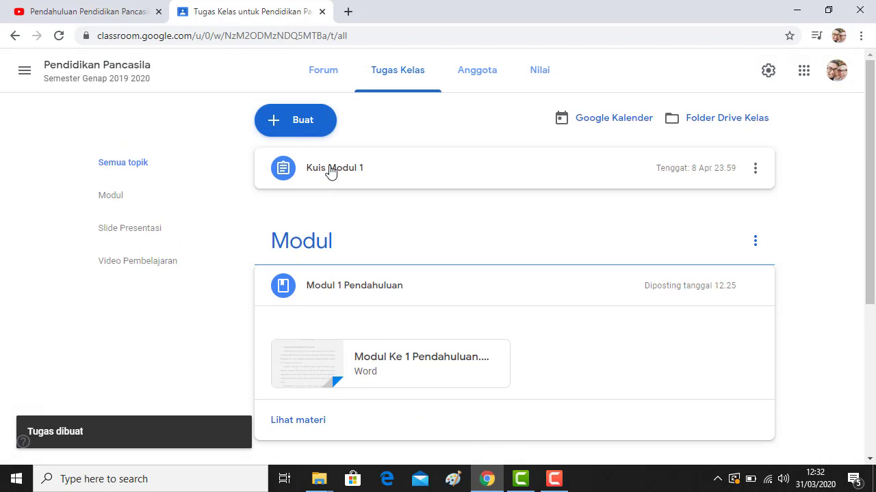
scroll(339, 232, "down", 4)
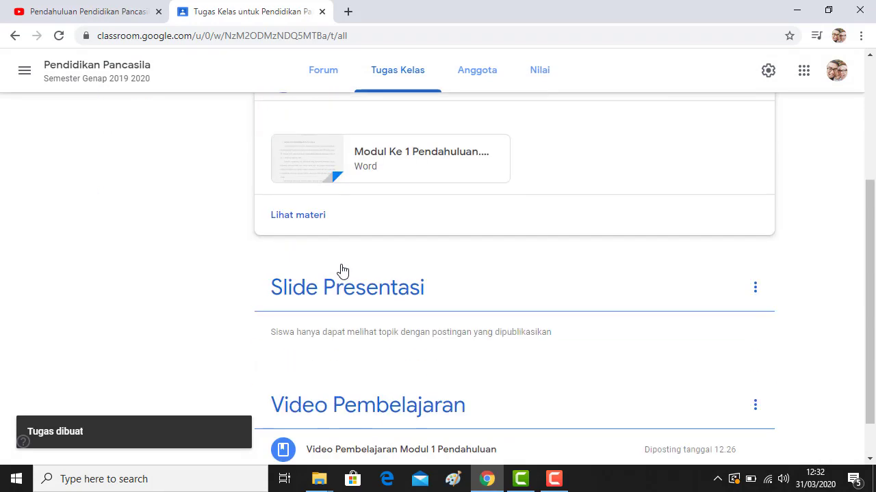
scroll(377, 313, "up", 4)
left_click(325, 133)
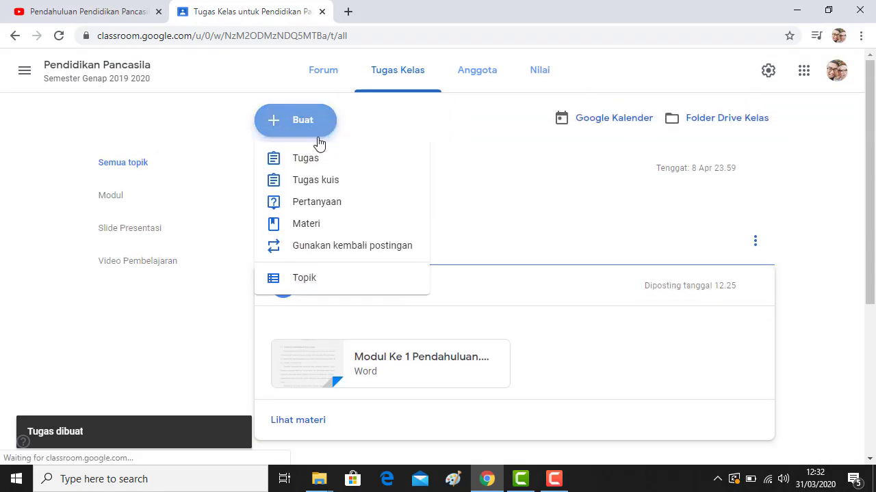
left_click(325, 284)
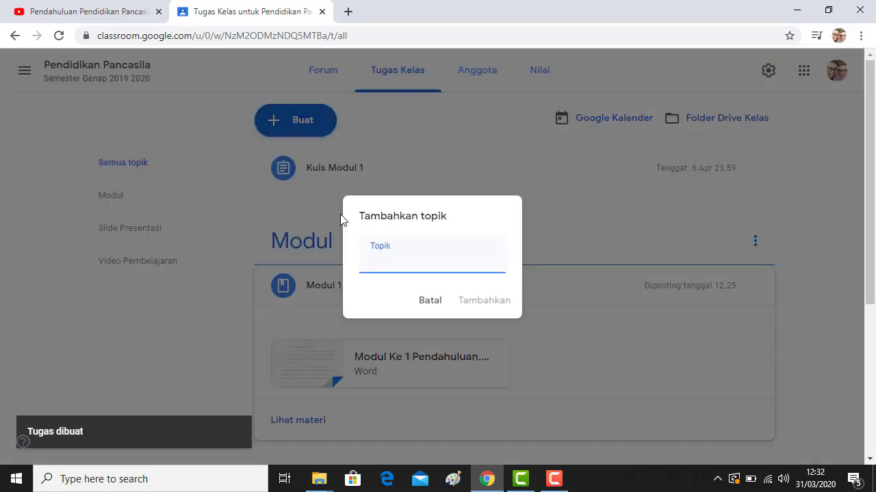
type("Kuis")
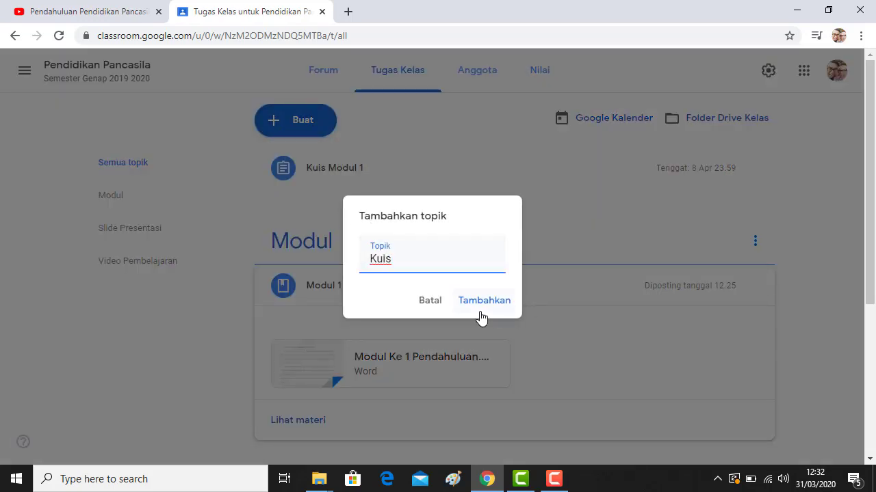
left_click(483, 316)
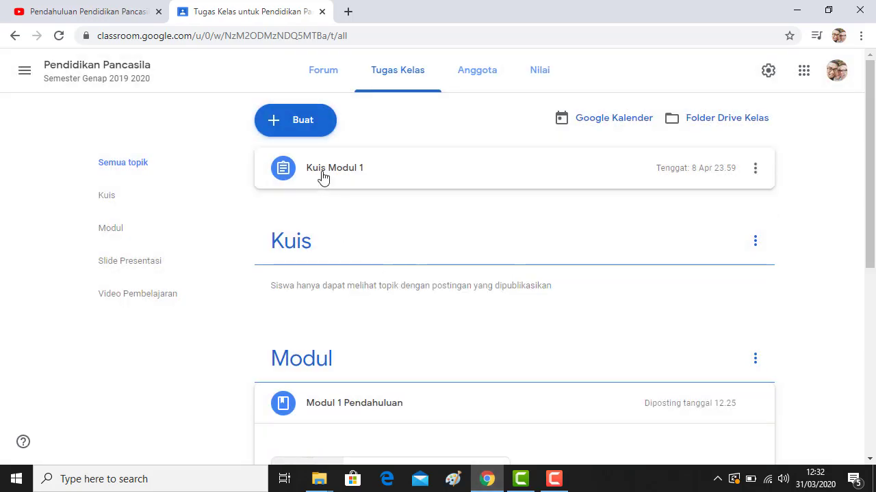
- Move the Kuis Modul 1 assignment into the Kuis topic on the classwork page
left_click_drag(323, 177, 330, 283)
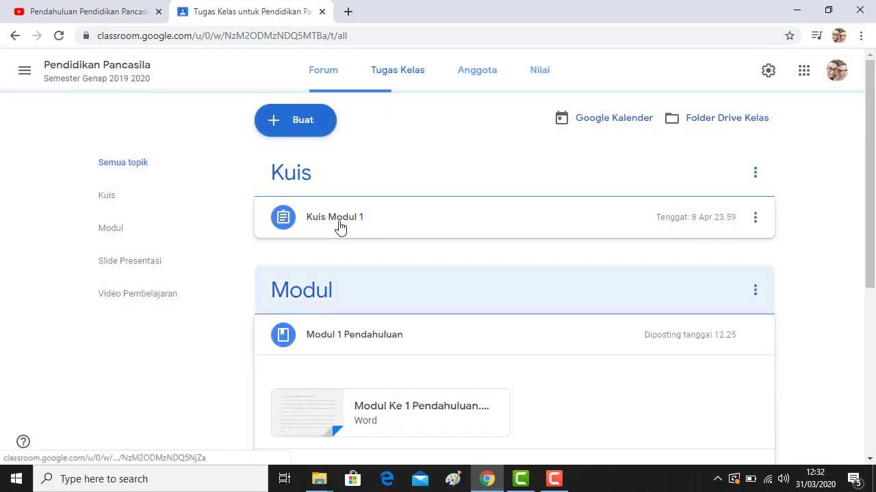
left_click(340, 228)
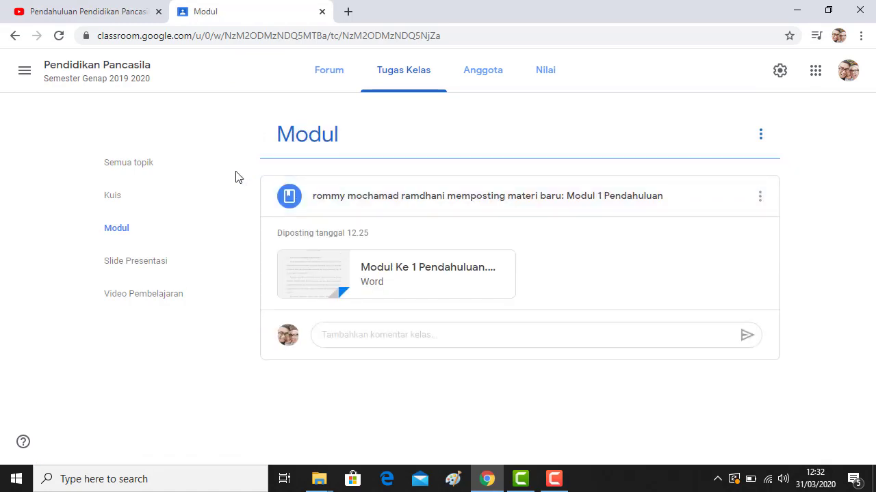
- Show all classwork topics, preview the Kuis Modul 1 form from its assignment, and close it after reviewing the questions
left_click(140, 170)
left_click(329, 218)
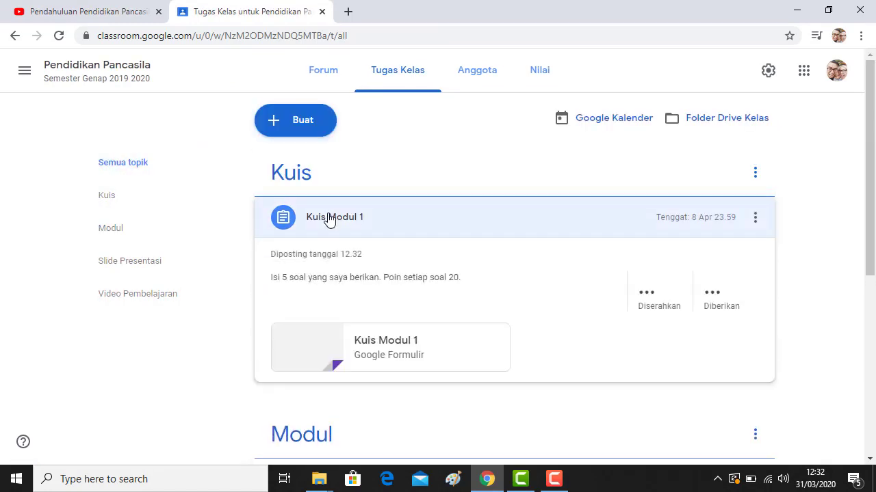
left_click(378, 356)
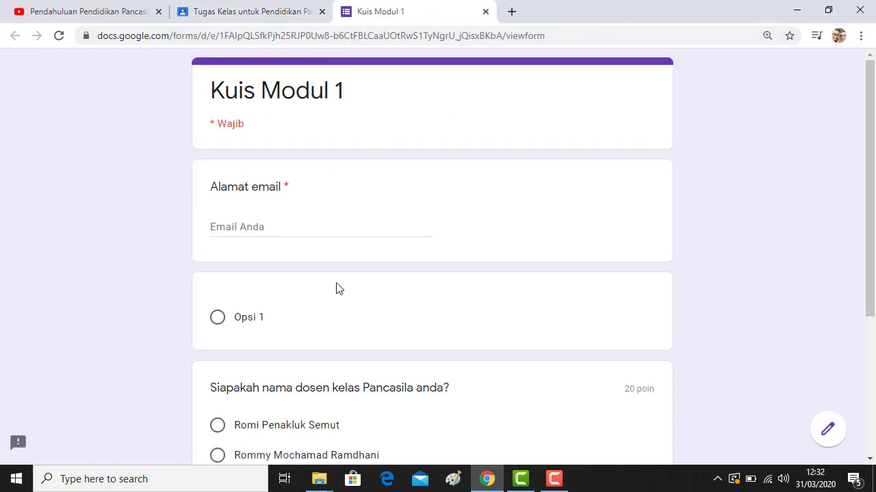
scroll(334, 293, "down", 3)
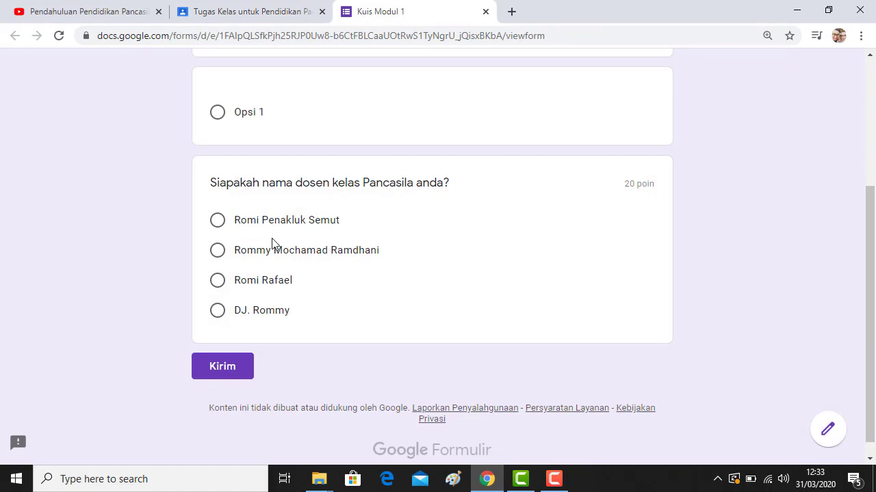
scroll(273, 245, "up", 1)
scroll(271, 245, "up", 1)
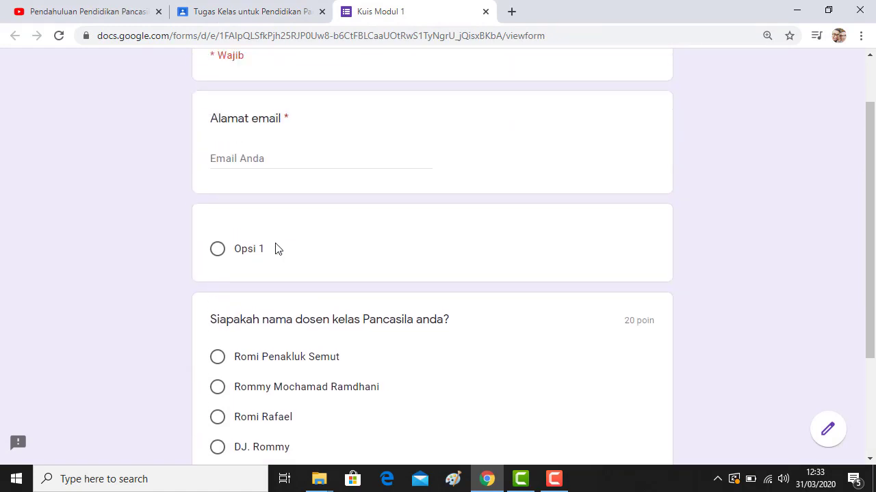
scroll(275, 248, "up", 1)
left_click(485, 11)
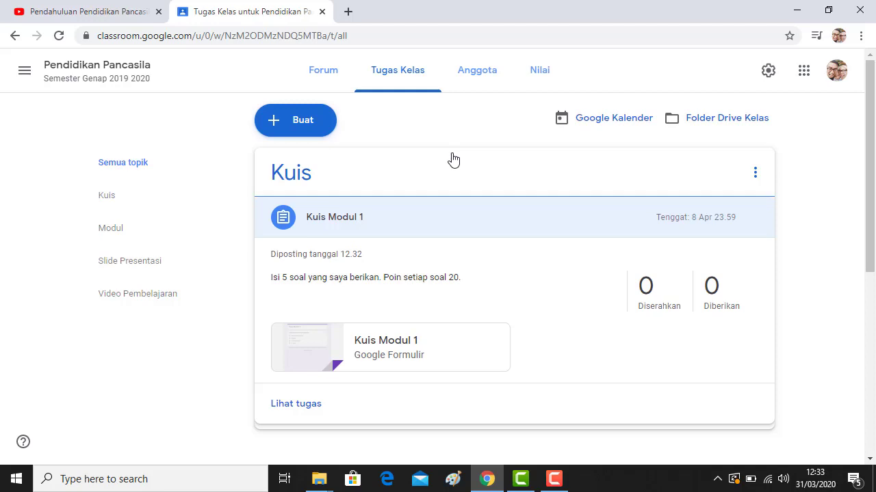
- Draft a forum announcement to all students reading "Salam." and, on a new line, "Perkuliahan minggu depan akan dilaksanakan"
left_click(321, 81)
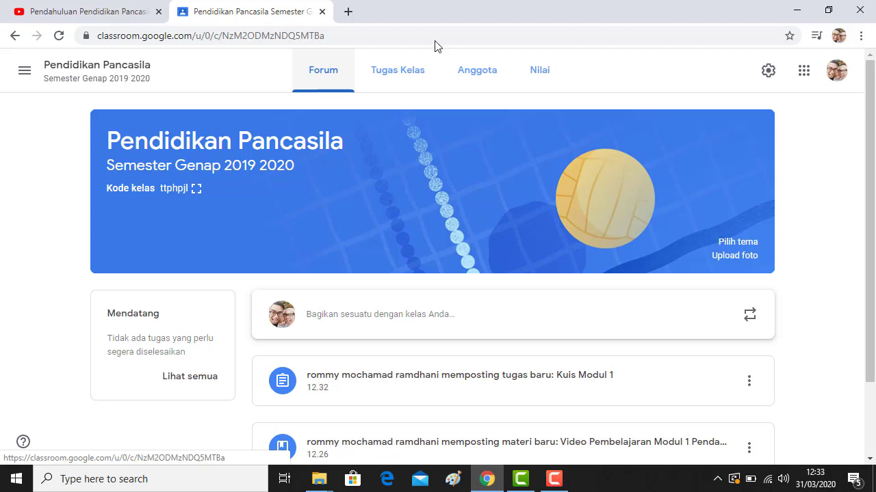
left_click(445, 321)
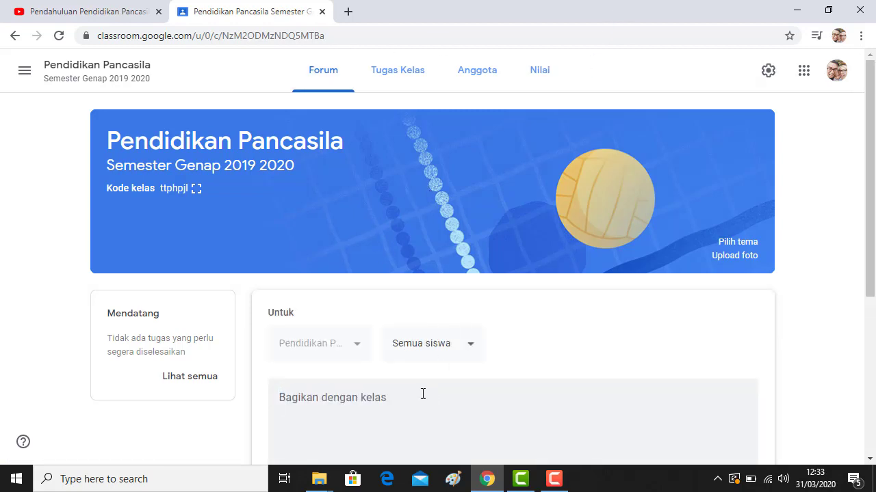
scroll(421, 395, "down", 1)
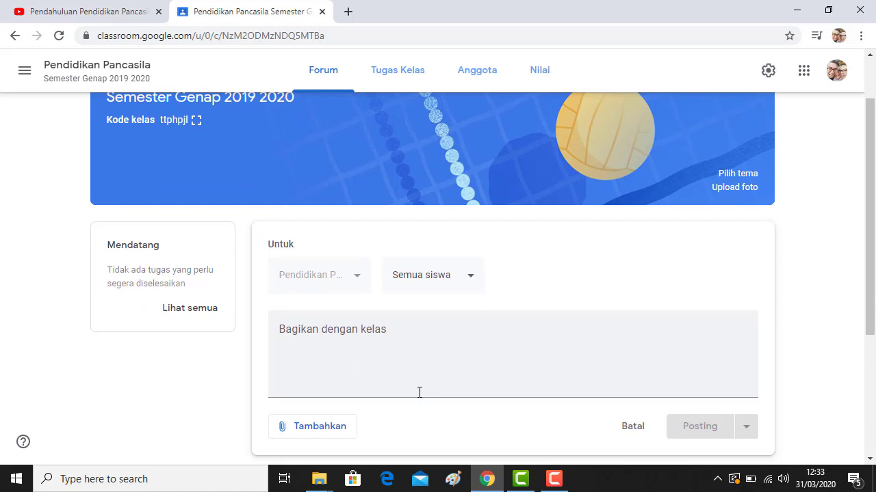
left_click(370, 337)
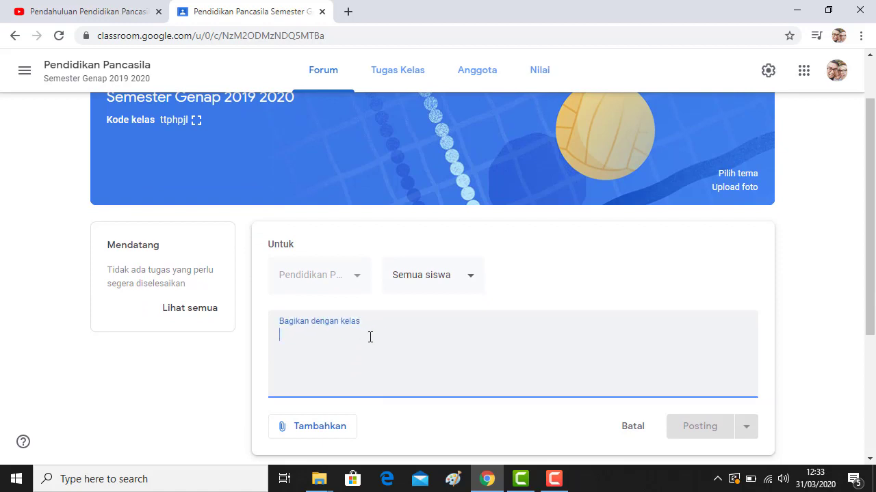
type("Salam.")
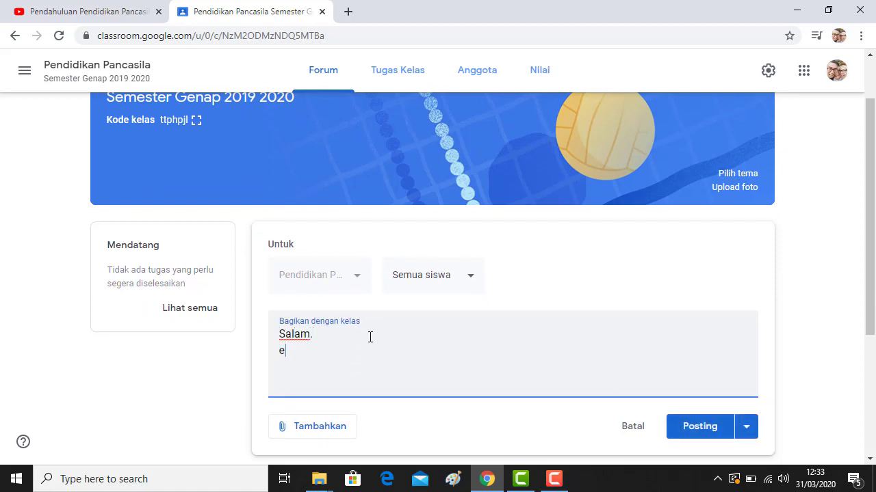
type("Perkuliahan minggu")
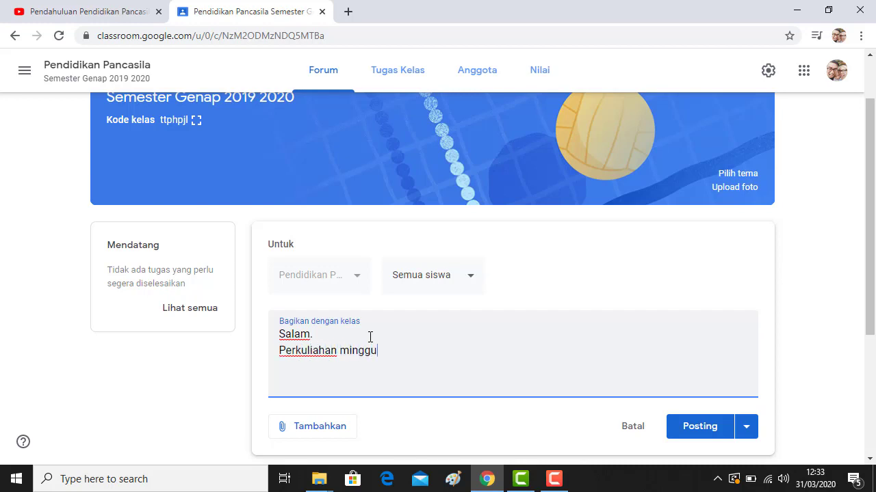
type(" depan a")
type("akan dilaksanakan")
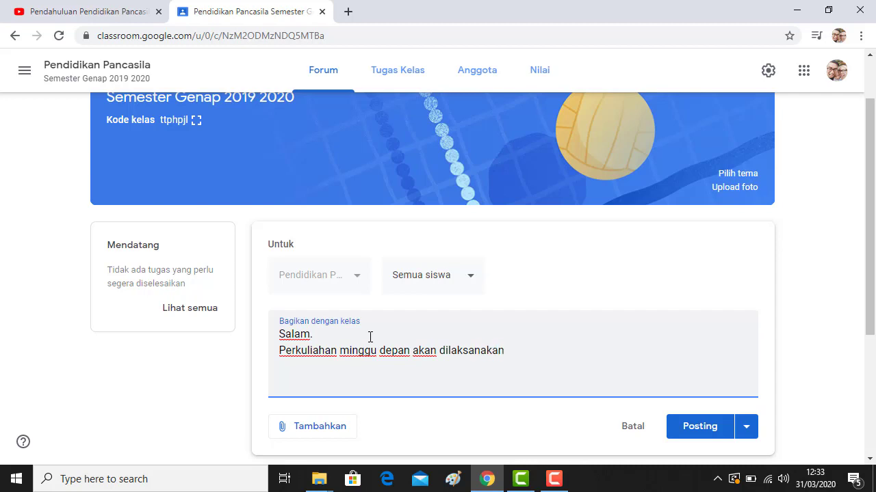
- Insert "online" after "Perkuliahan", end the announcement with "pada hari Kamis." and post it
left_click(343, 354)
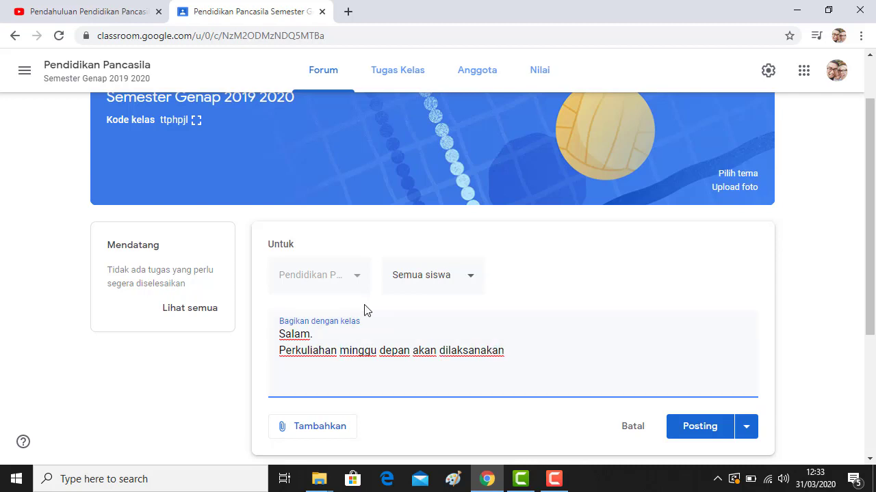
type("online")
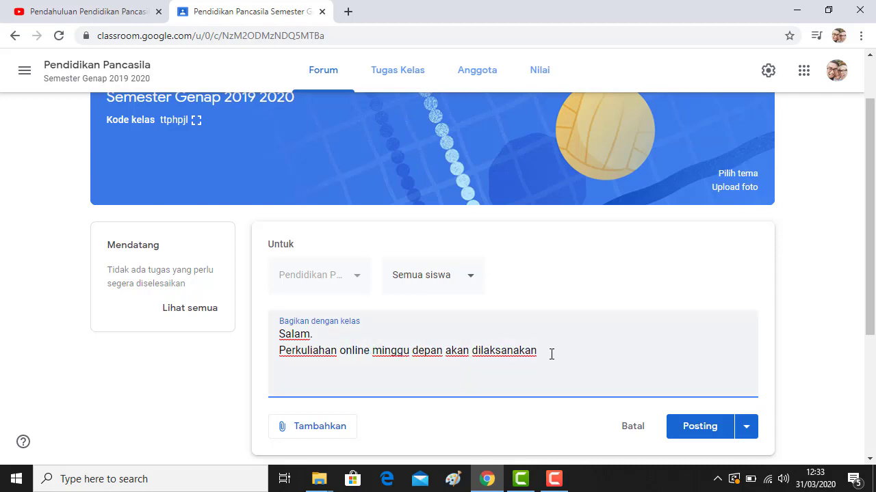
type(" pada hari Kma")
key("BackSpace")
key("BackSpace")
key("BackSpace")
left_click(703, 429)
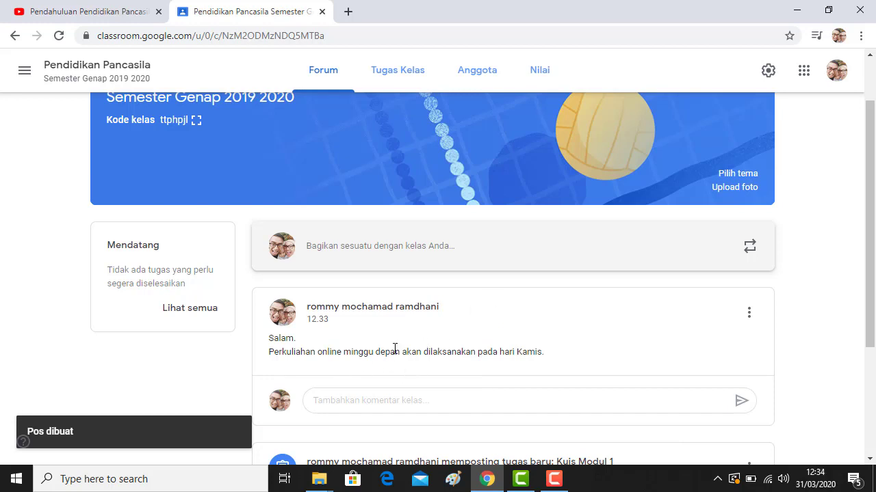
- In the class settings, set Forum to "Siswa hanya dapat memberi komentar" and keep Tugas kelas di forum at "Tampilkan notifikasi yang dipadatkan"
scroll(395, 348, "up", 1)
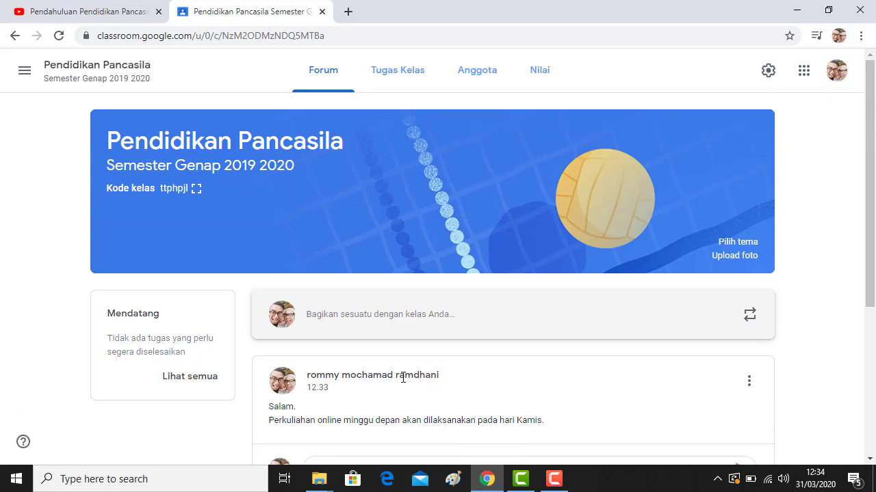
left_click(774, 71)
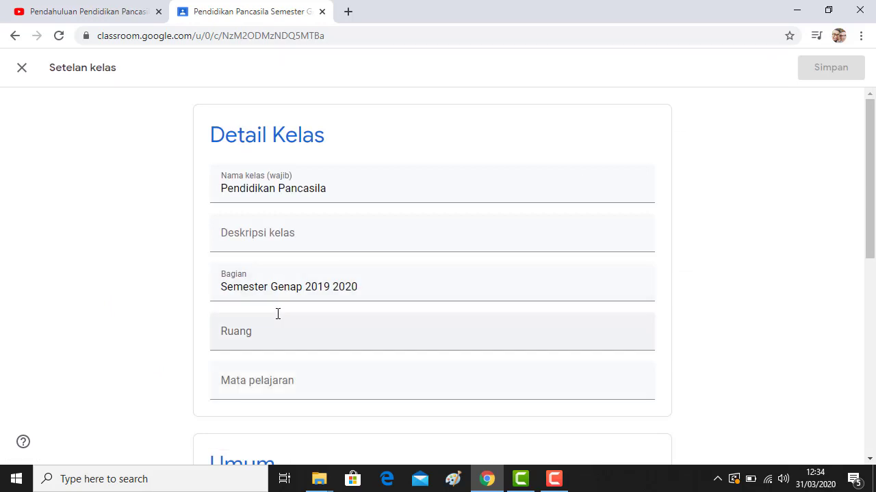
scroll(278, 314, "down", 2)
scroll(278, 313, "down", 2)
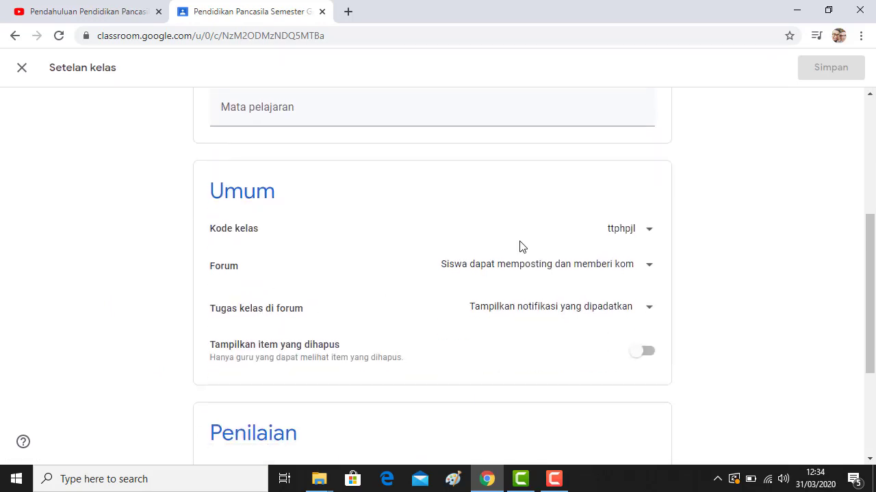
left_click(588, 273)
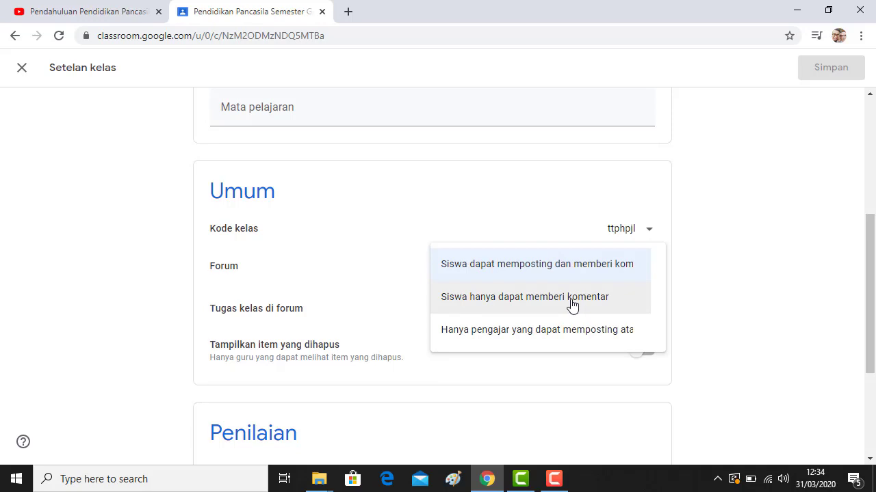
left_click(572, 305)
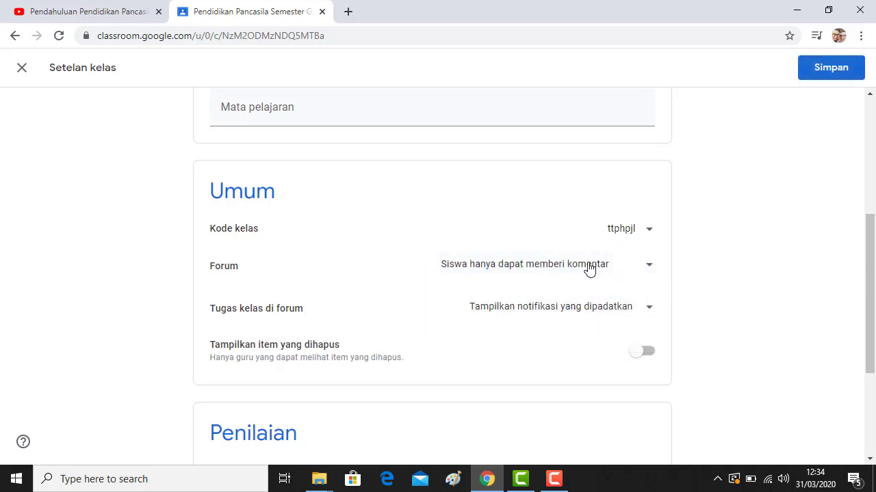
left_click(592, 314)
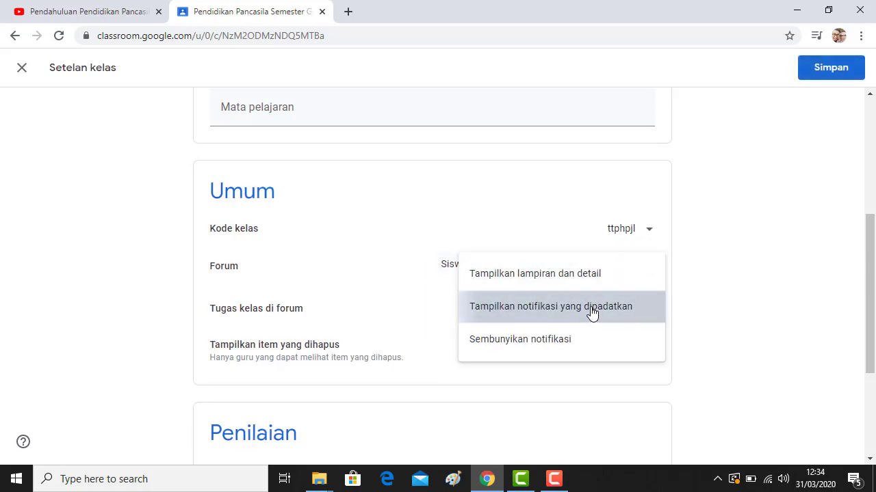
left_click(589, 313)
- Set the overall grade calculation to Poin total and enable showing the overall grade to students
scroll(531, 328, "down", 3)
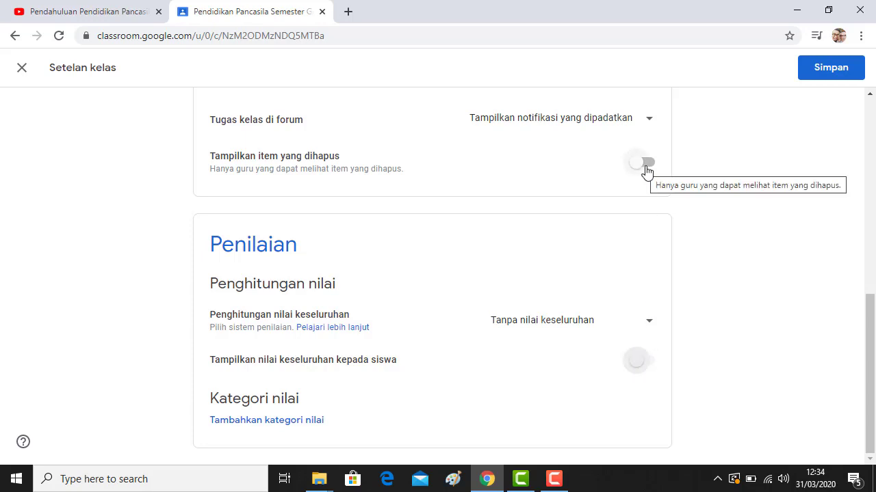
left_click(644, 329)
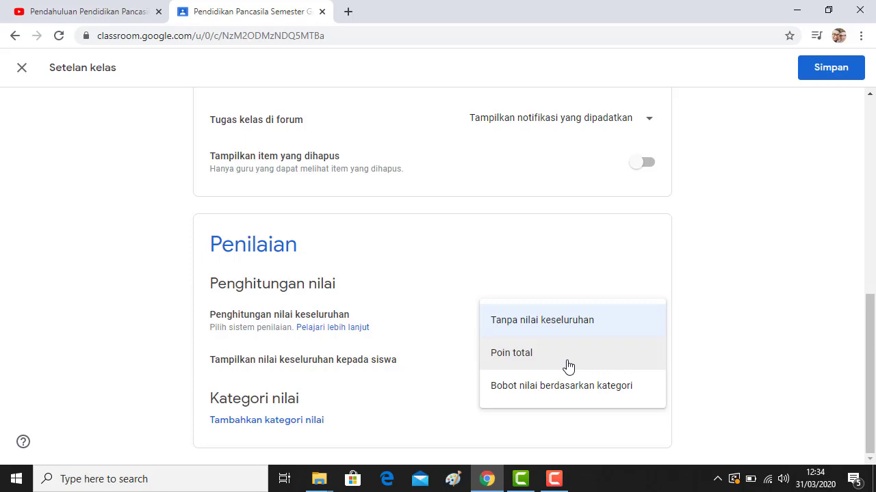
left_click(567, 367)
left_click(644, 365)
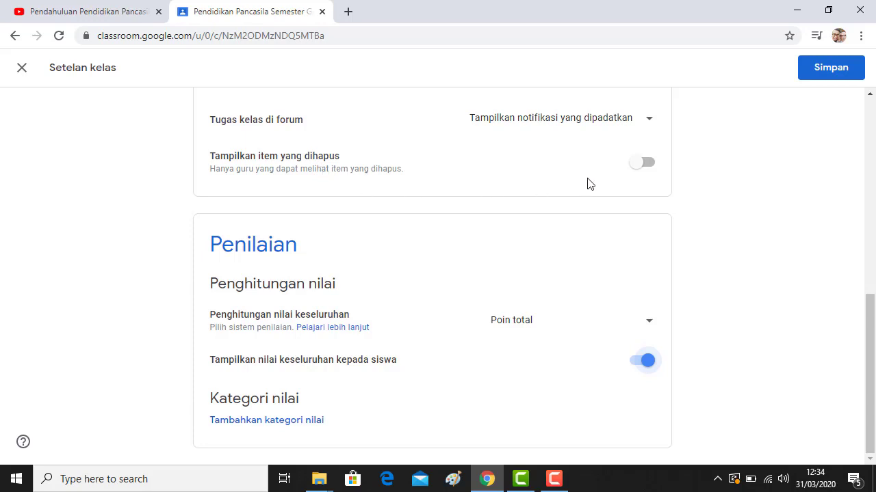
- Enable showing deleted items and save the class settings
left_click(647, 166)
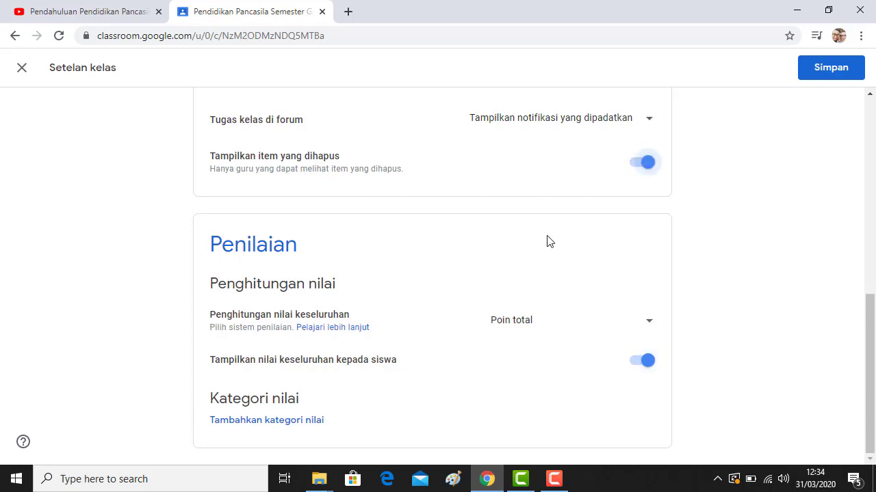
scroll(479, 338, "up", 6)
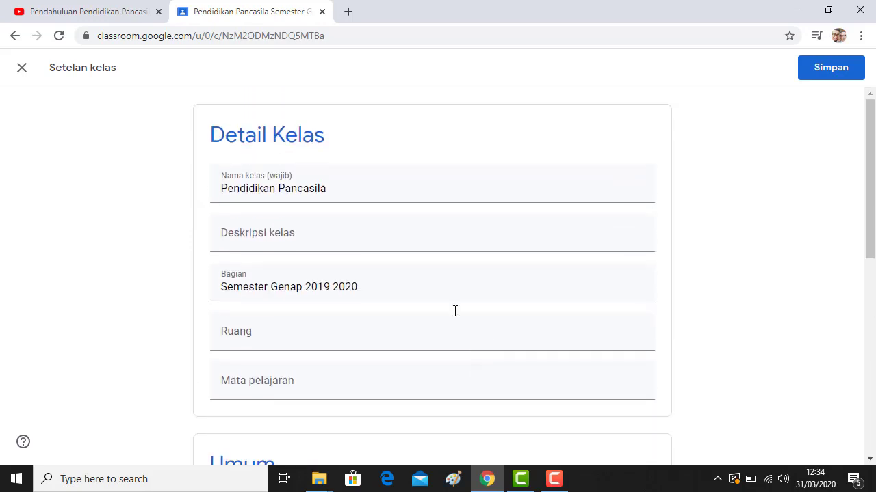
left_click(836, 72)
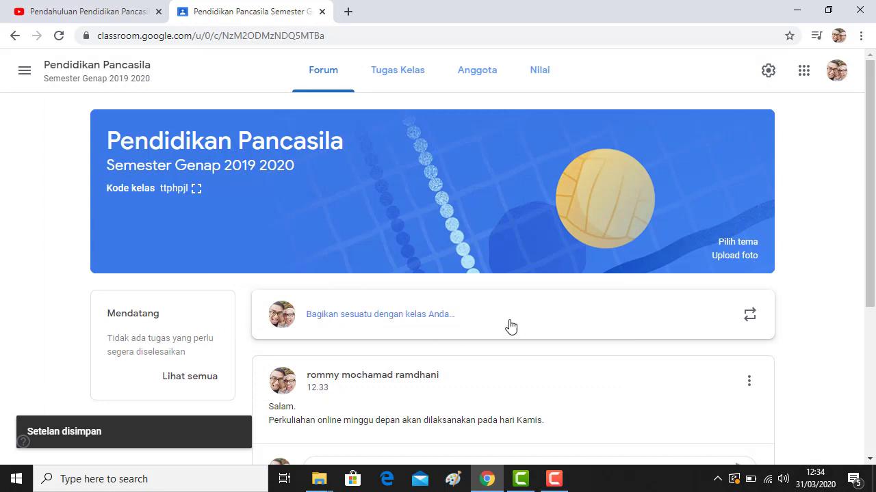
scroll(510, 327, "down", 2)
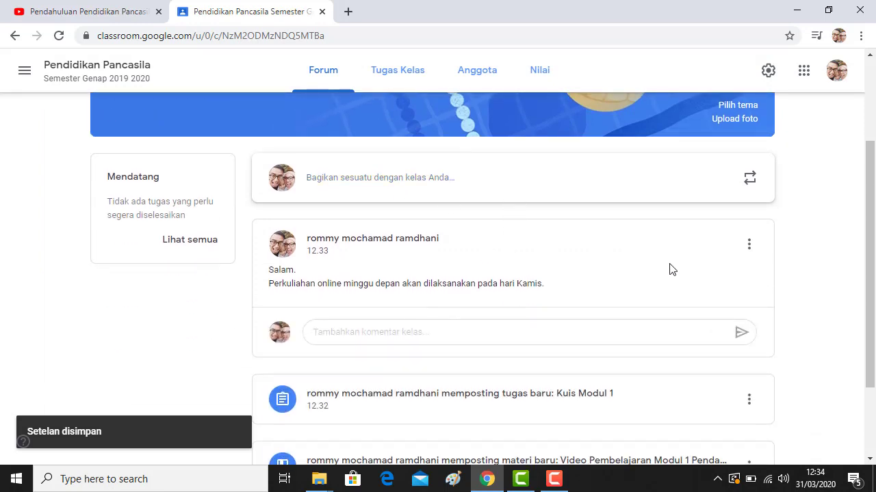
scroll(554, 272, "up", 2)
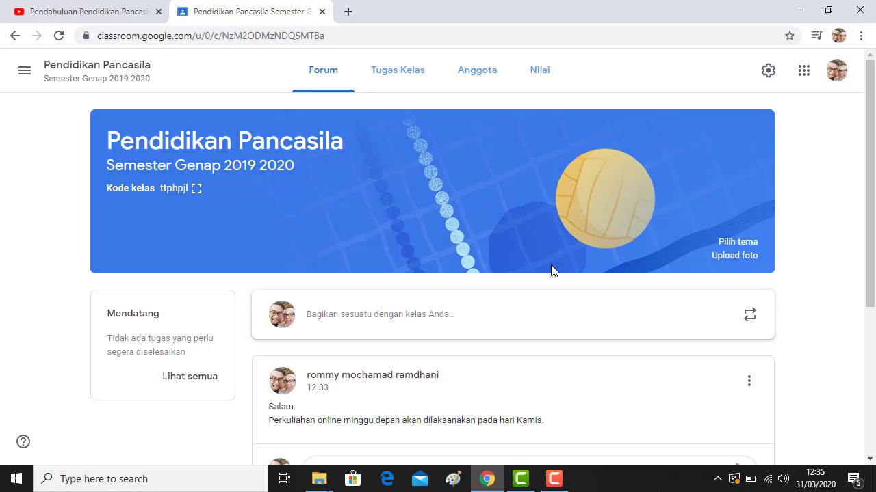
key("ctrl+shift+i")
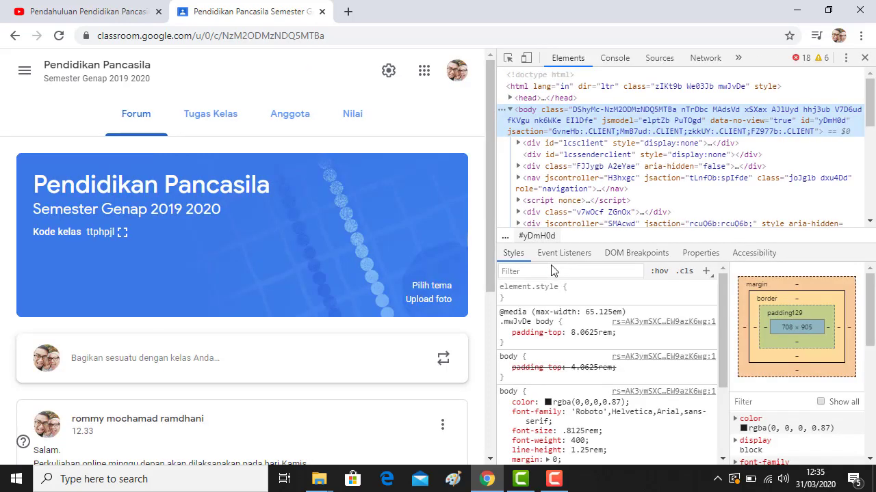